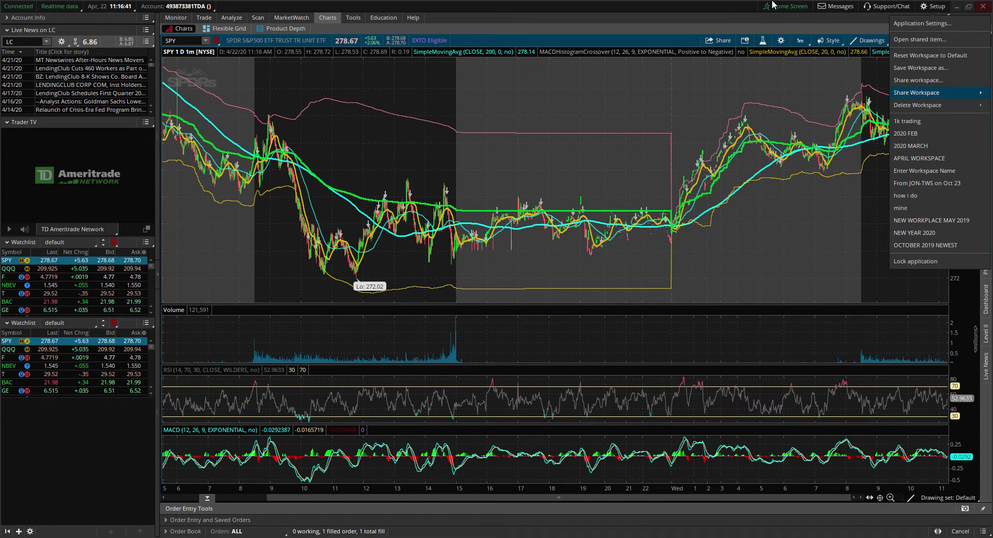
Reset the workspace to its default layout and collapse the Account Info section
{"action": "left_click", "coordinate": [535, 10]}
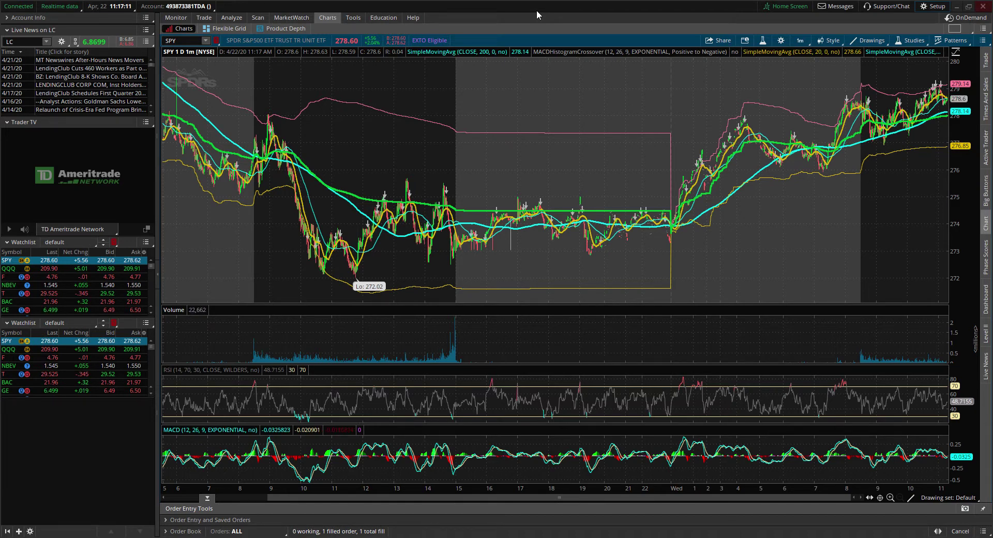
{"action": "left_click", "coordinate": [932, 6]}
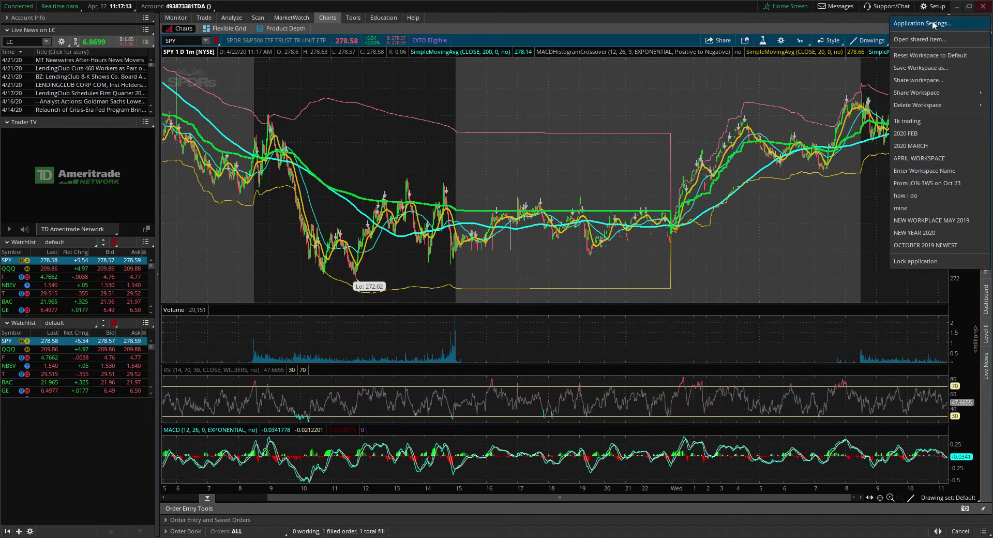
{"action": "left_click", "coordinate": [924, 56]}
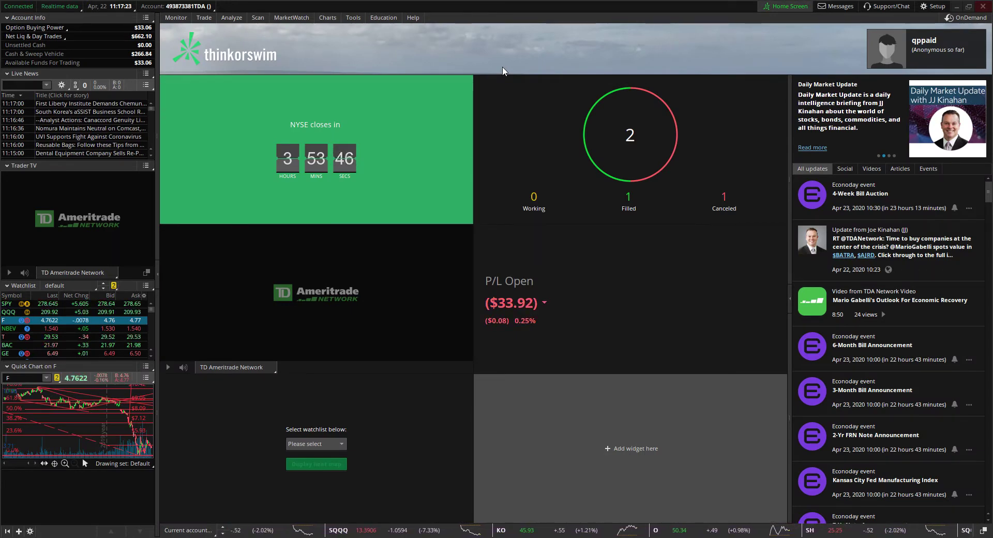
{"action": "left_click", "coordinate": [13, 18]}
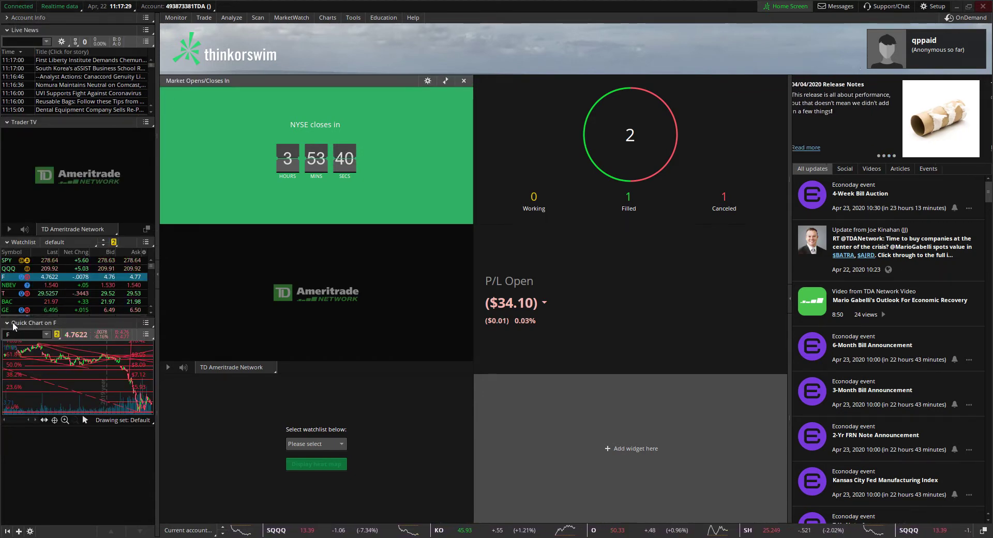
Load the SPY symbol in the main price chart
{"action": "left_click", "coordinate": [323, 21]}
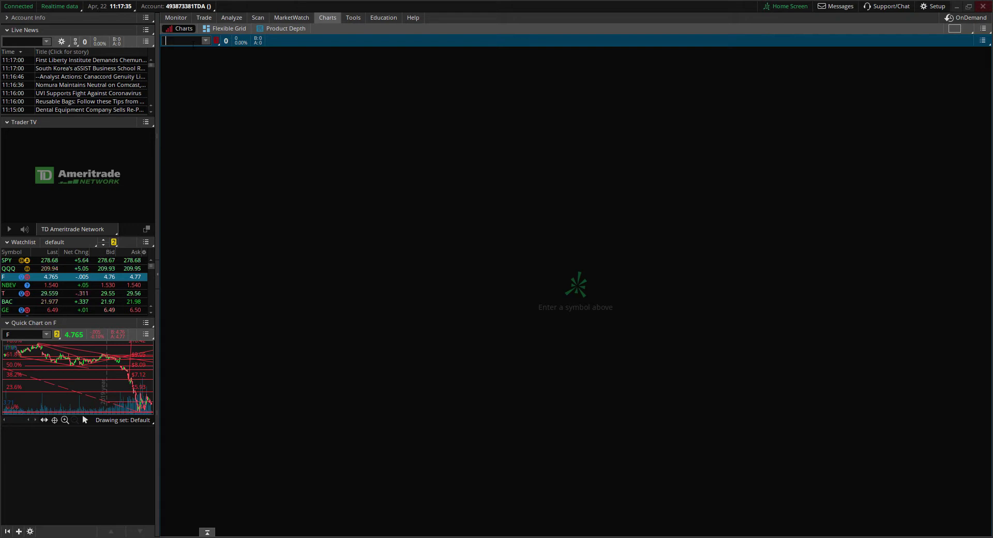
{"action": "type", "text": "SPY"}
{"action": "key", "text": "Return"}
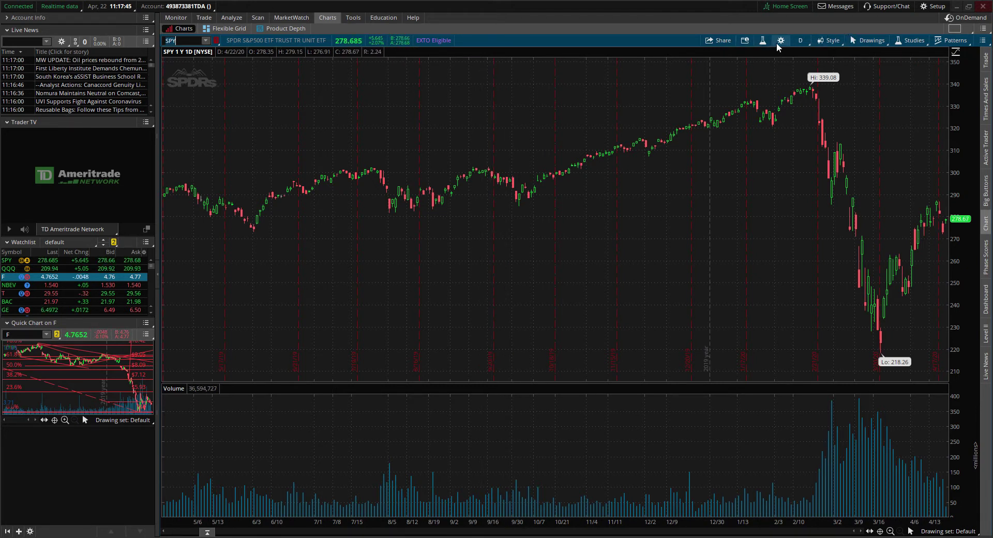
Open the application settings to review the general options
{"action": "left_click", "coordinate": [938, 8]}
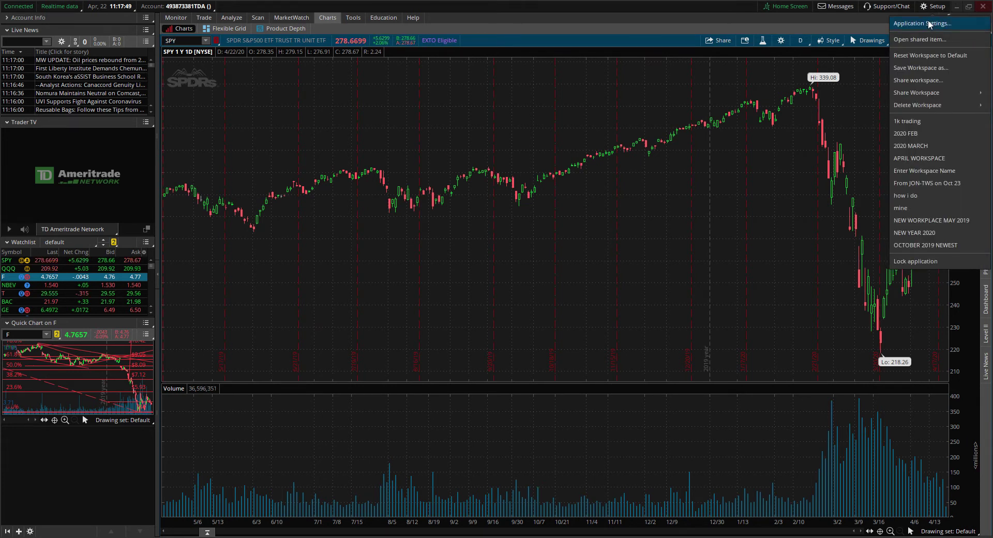
{"action": "left_click", "coordinate": [930, 25]}
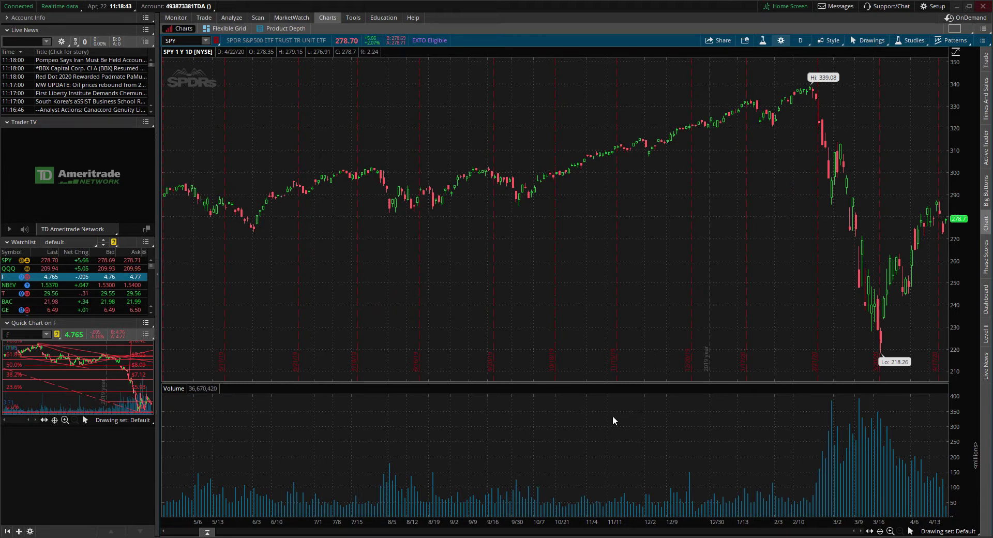
Draw a trendline on the SPY chart from the early-October low up to about 333 at 3/11
{"action": "left_click", "coordinate": [859, 40]}
{"action": "mouse_move", "coordinate": [845, 113]}
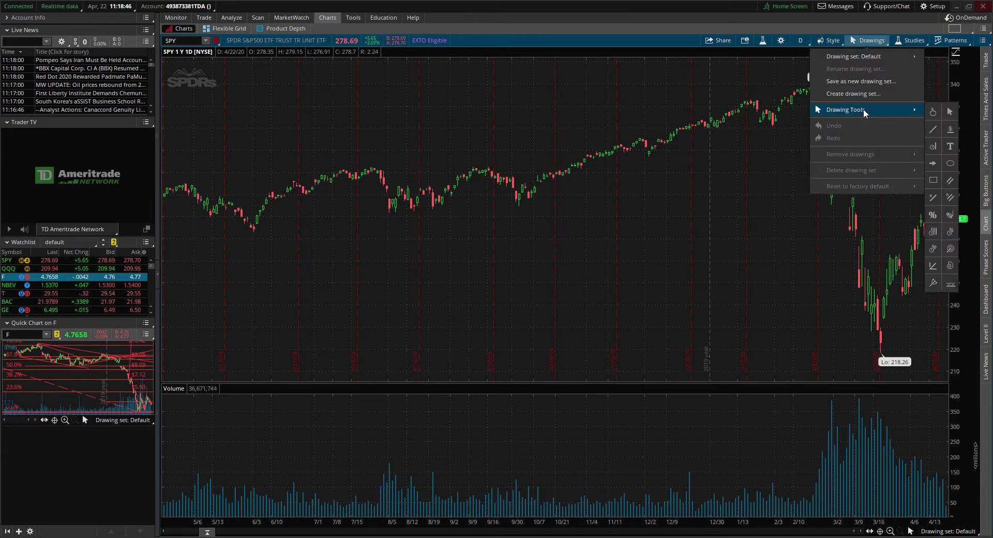
{"action": "left_click", "coordinate": [934, 129]}
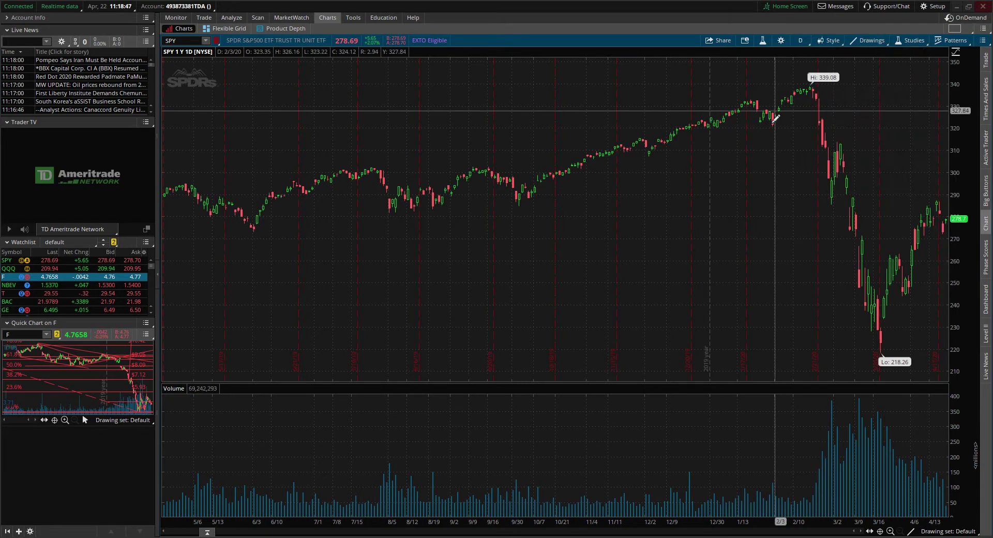
{"action": "left_click", "coordinate": [520, 208]}
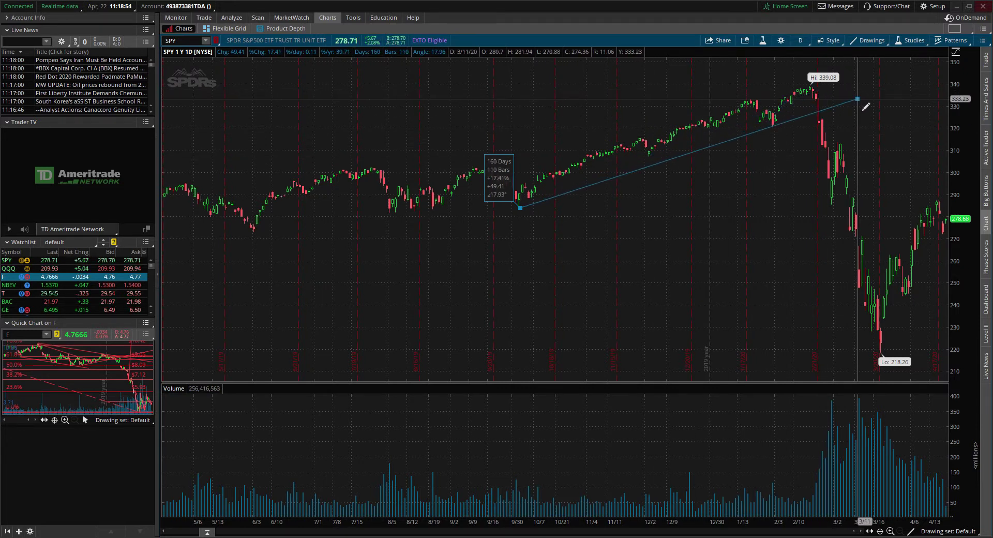
{"action": "left_click", "coordinate": [857, 99]}
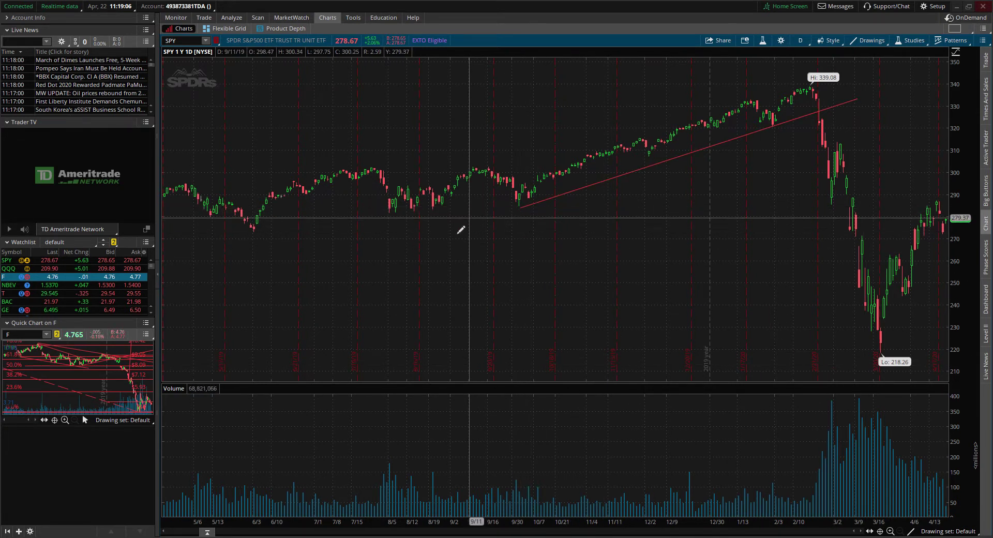
Remove the trendline from the SPY chart
{"action": "right_click", "coordinate": [589, 197]}
{"action": "left_click", "coordinate": [617, 221]}
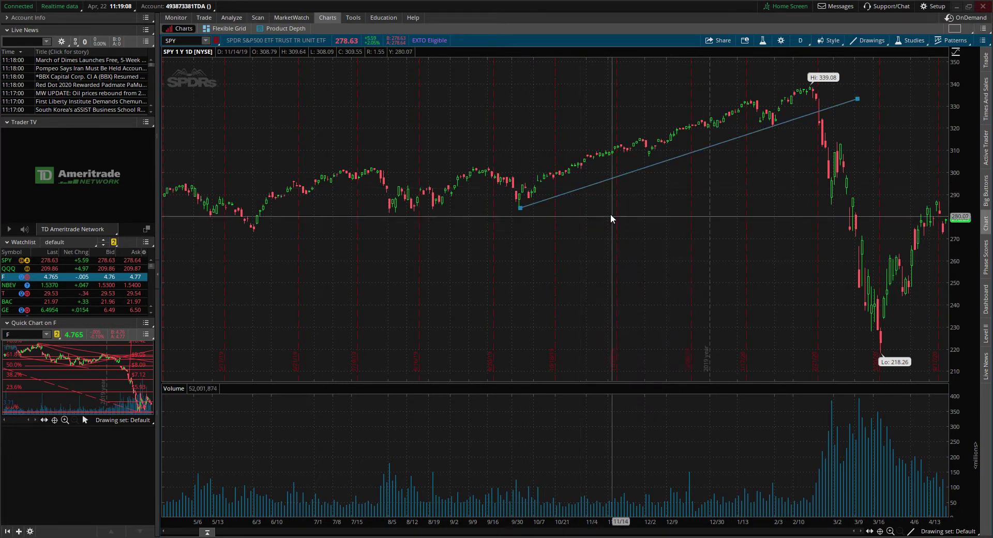
{"action": "right_click", "coordinate": [575, 188]}
{"action": "mouse_move", "coordinate": [622, 234]}
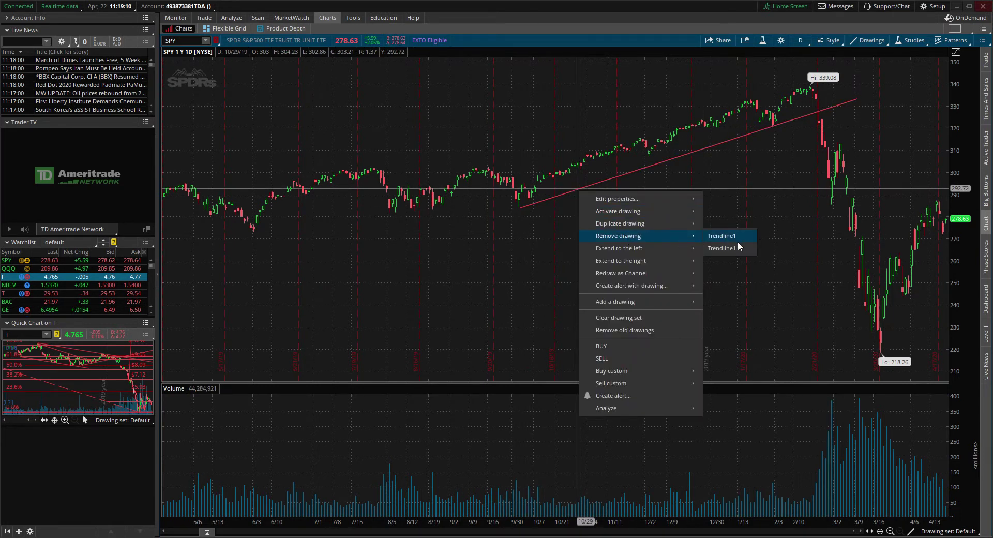
{"action": "left_click", "coordinate": [738, 241]}
{"action": "right_click", "coordinate": [591, 187]}
{"action": "left_click", "coordinate": [637, 232]}
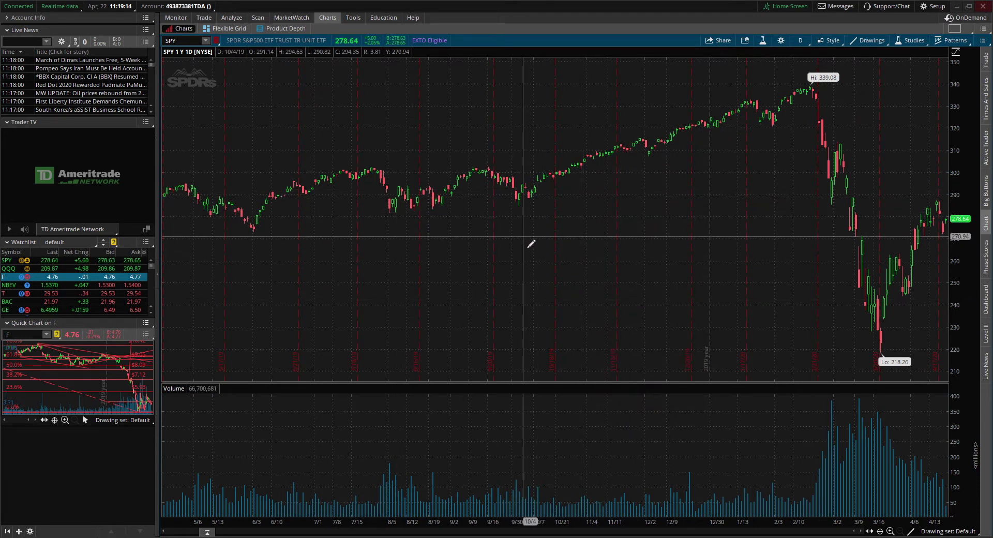
{"action": "left_click", "coordinate": [520, 206]}
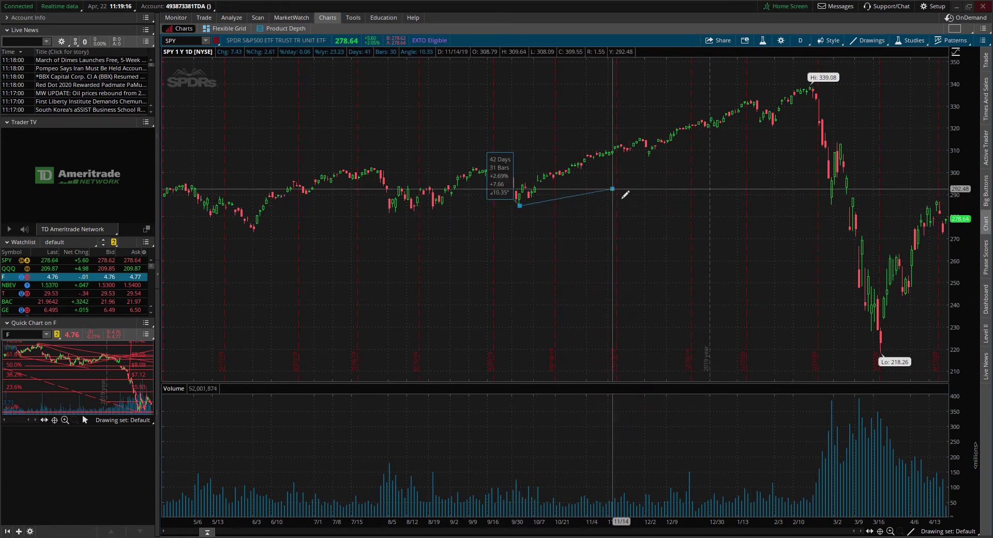
{"action": "right_click", "coordinate": [690, 155]}
{"action": "left_click", "coordinate": [546, 197]}
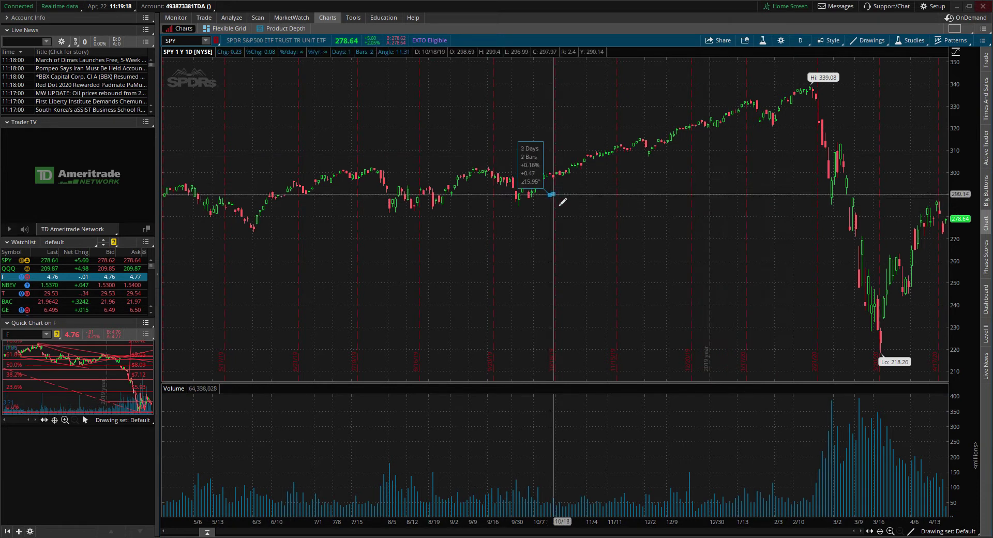
{"action": "right_click", "coordinate": [601, 176]}
{"action": "left_click", "coordinate": [528, 213]}
{"action": "right_click", "coordinate": [529, 204]}
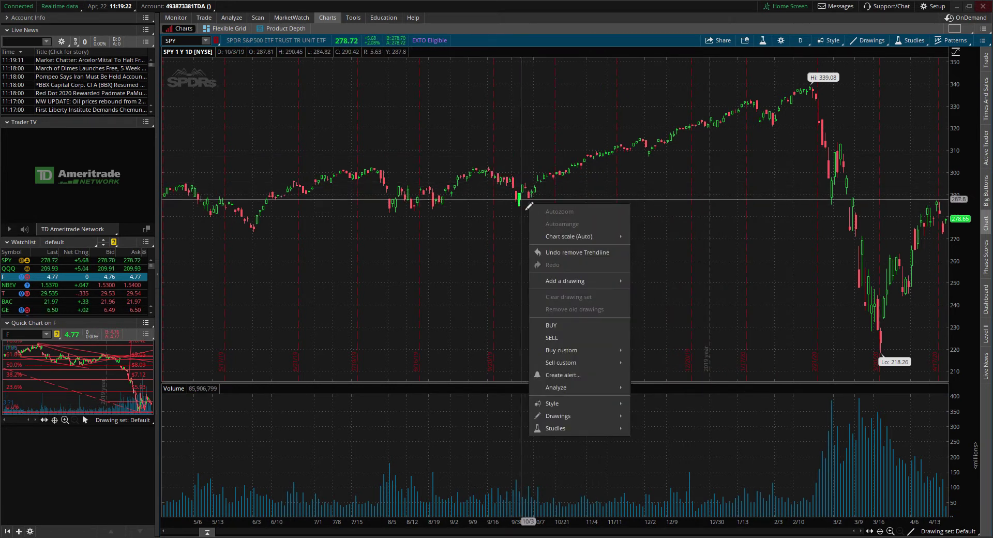
{"action": "left_click", "coordinate": [527, 208]}
{"action": "right_click", "coordinate": [529, 208]}
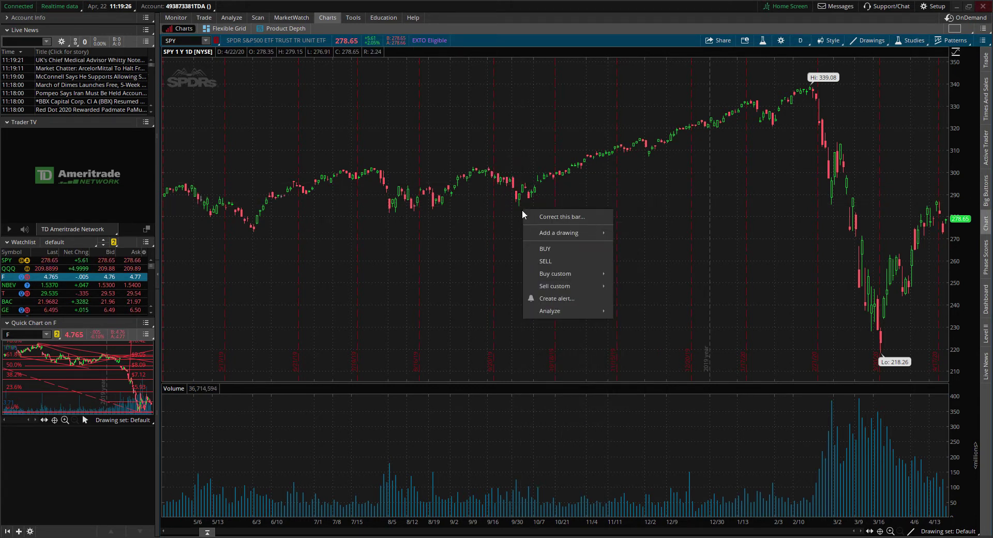
{"action": "left_click", "coordinate": [532, 205]}
{"action": "right_click", "coordinate": [621, 161]}
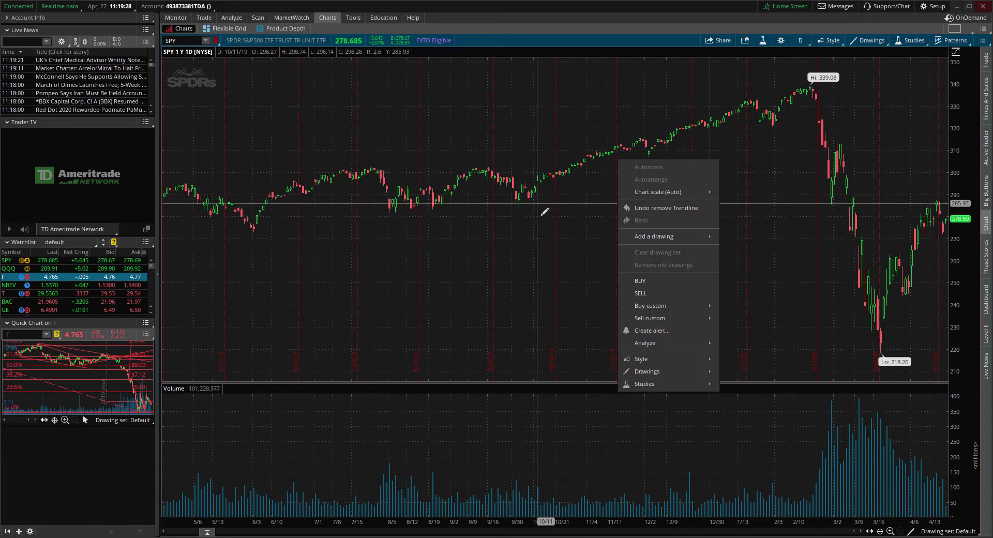
{"action": "left_click_drag", "start_coordinate": [520, 205], "coordinate": [687, 145]}
{"action": "right_click", "coordinate": [688, 146]}
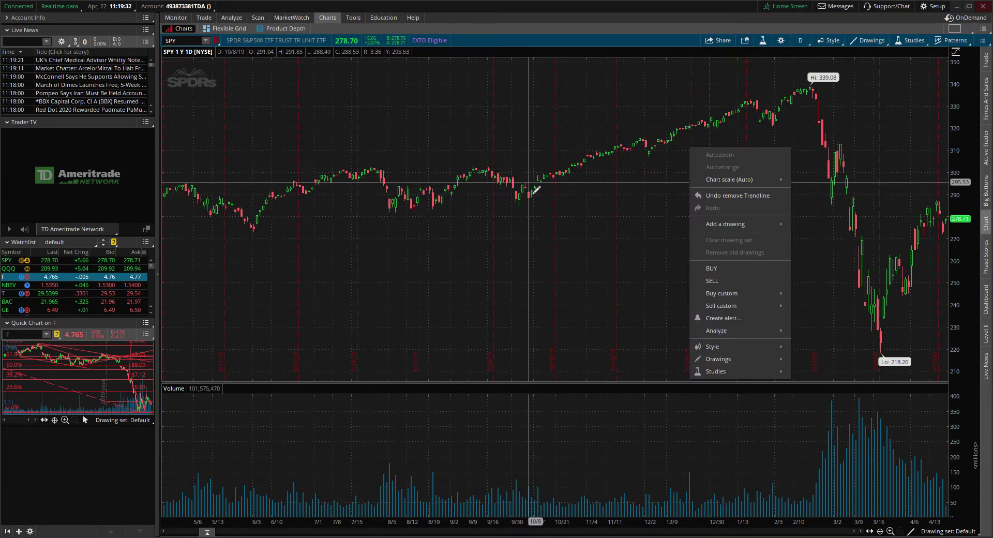
{"action": "left_click_drag", "start_coordinate": [531, 190], "coordinate": [696, 122]}
{"action": "right_click", "coordinate": [692, 112]}
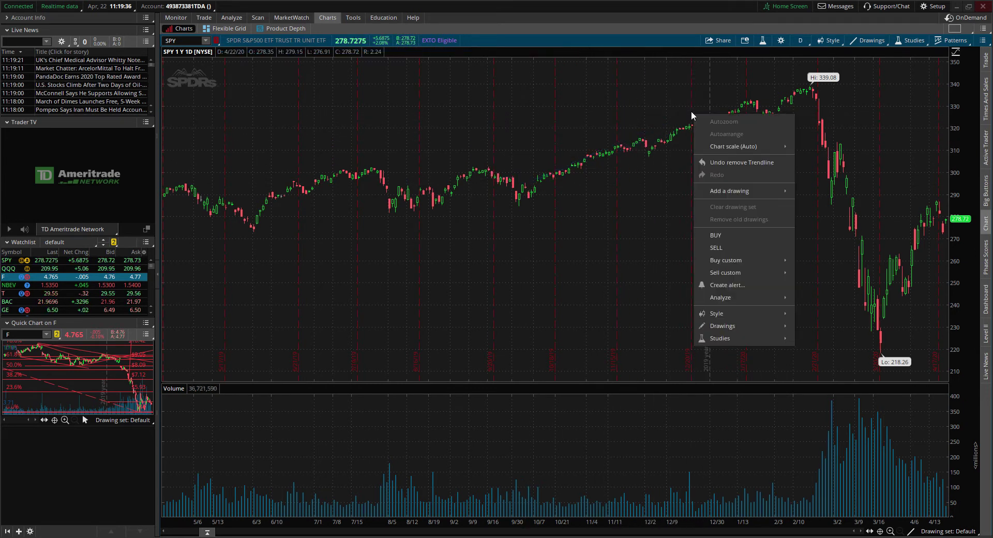
Open the SPY chart's settings, review the options and close them
{"action": "left_click", "coordinate": [782, 41]}
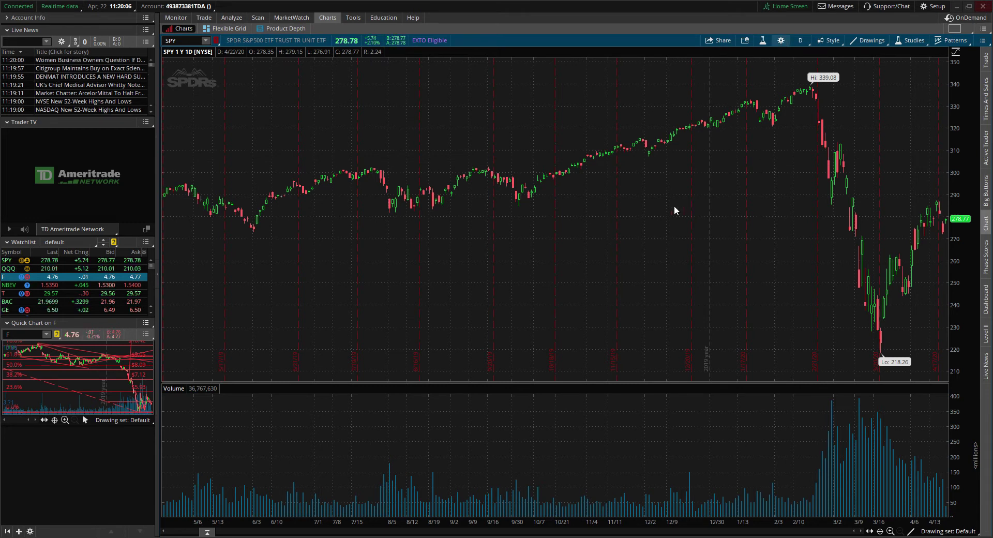
{"action": "left_click", "coordinate": [637, 404]}
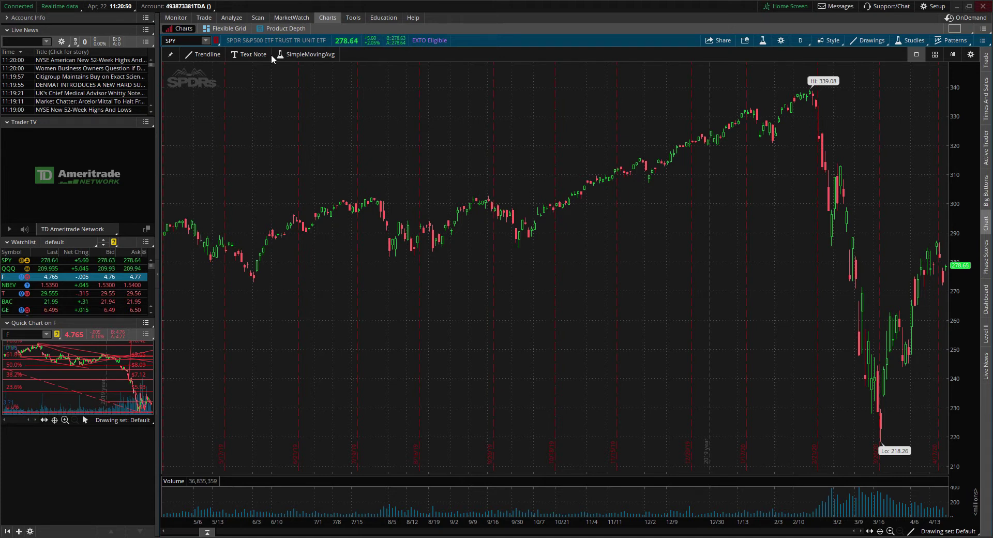
Activate the Trendline drawing tool and add the VWAP study to the SPY chart
{"action": "left_click", "coordinate": [188, 54]}
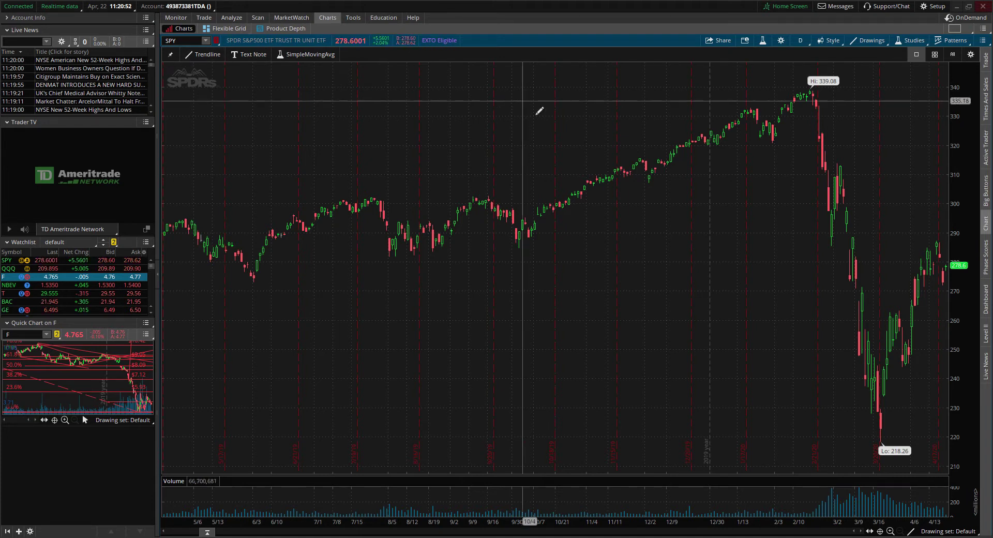
{"action": "left_click", "coordinate": [763, 41]}
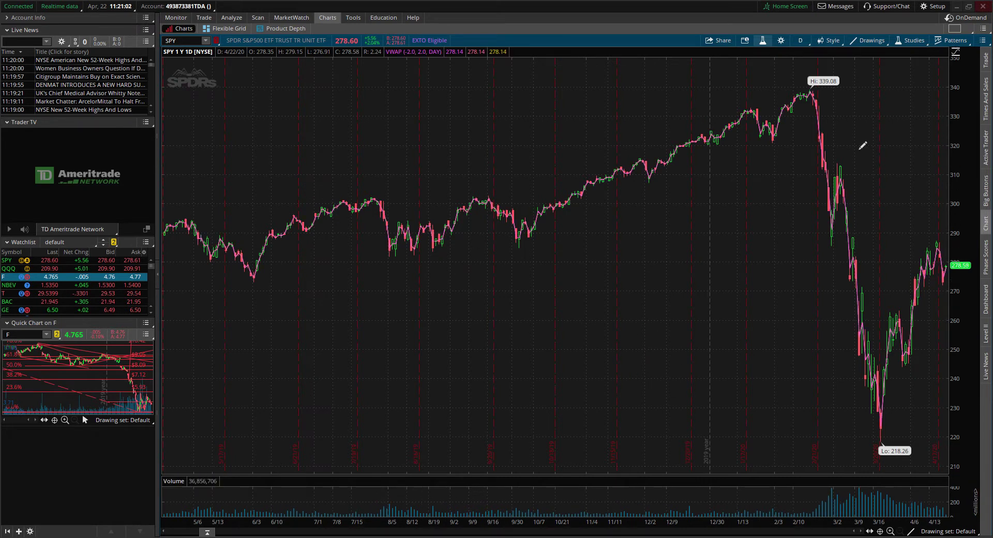
Start customizing the chart's quick-access buttons and look through the studies and study sets available for a new button
{"action": "mouse_move", "coordinate": [568, 75]}
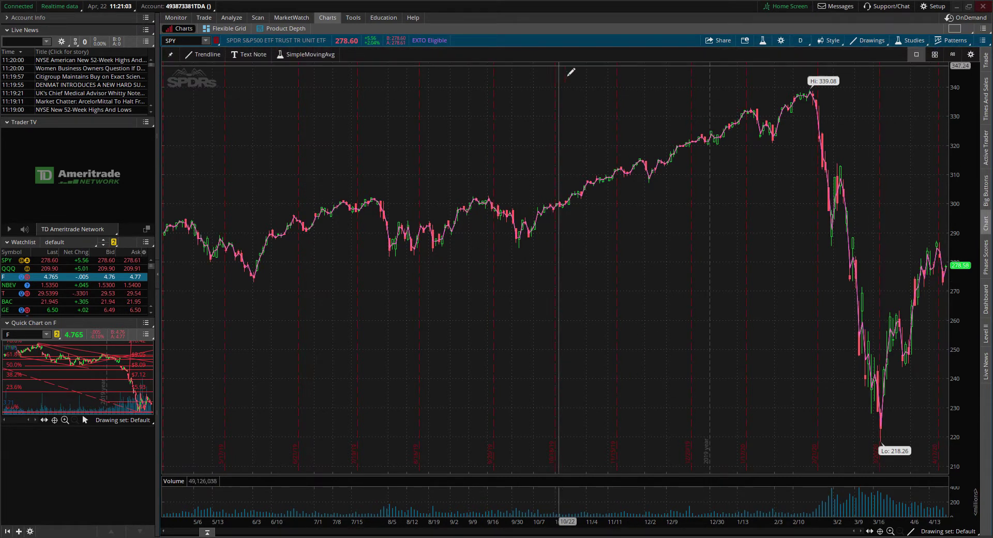
{"action": "left_click", "coordinate": [972, 56]}
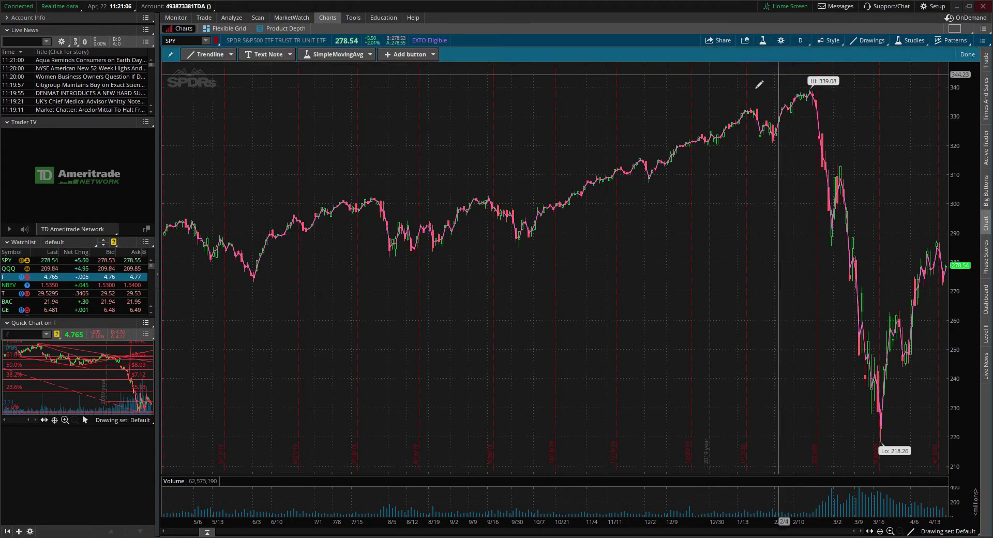
{"action": "left_click", "coordinate": [433, 56]}
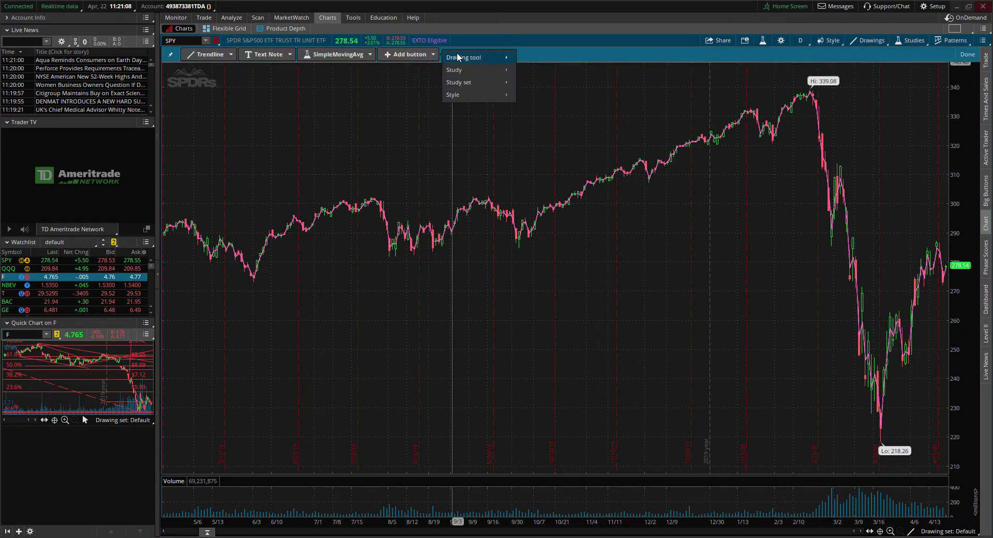
{"action": "mouse_move", "coordinate": [465, 69]}
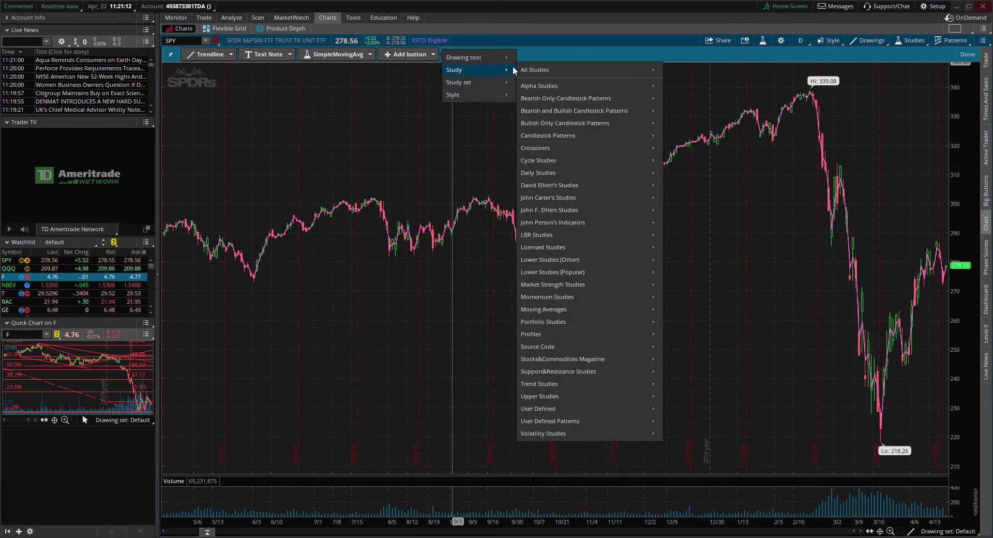
{"action": "mouse_move", "coordinate": [559, 140]}
{"action": "key", "text": "Escape"}
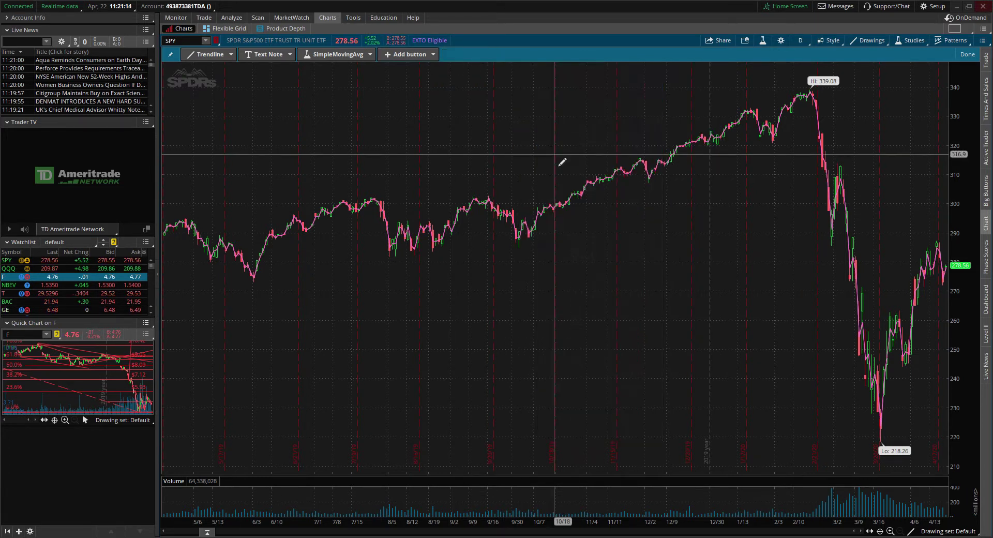
{"action": "left_click", "coordinate": [430, 56]}
{"action": "mouse_move", "coordinate": [460, 94]}
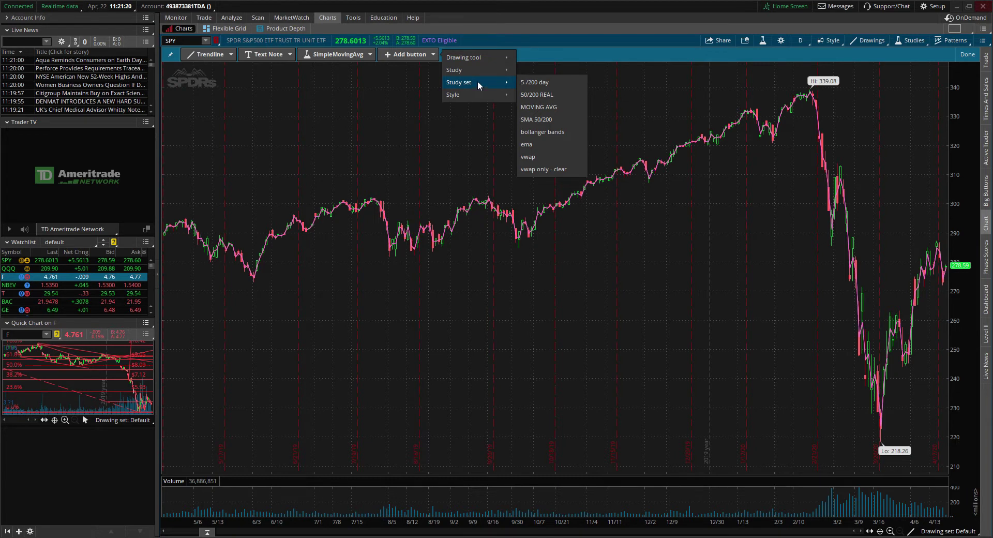
Add the MACD (12, 26, 9) and RSI (14, 70, 30) studies below the SPY chart's volume
{"action": "left_click", "coordinate": [764, 38]}
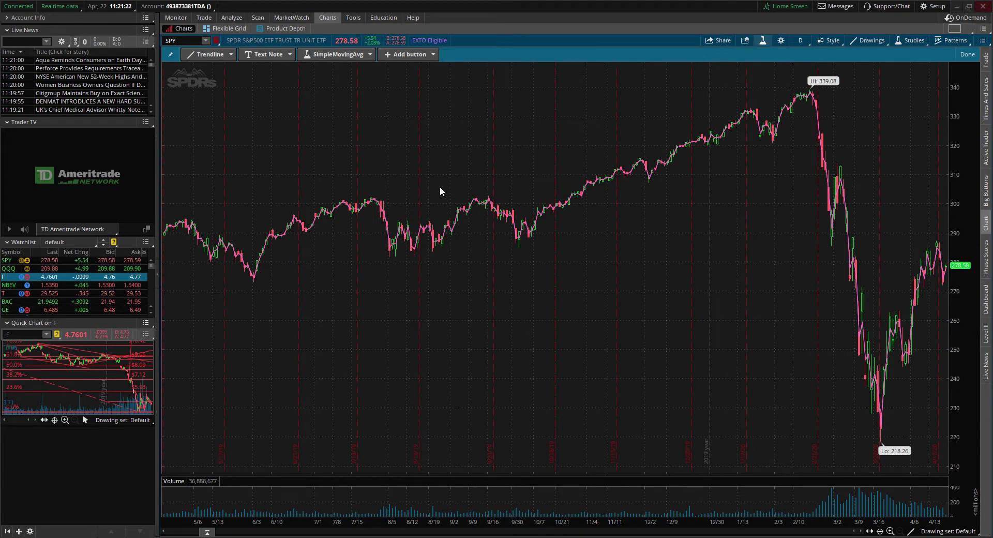
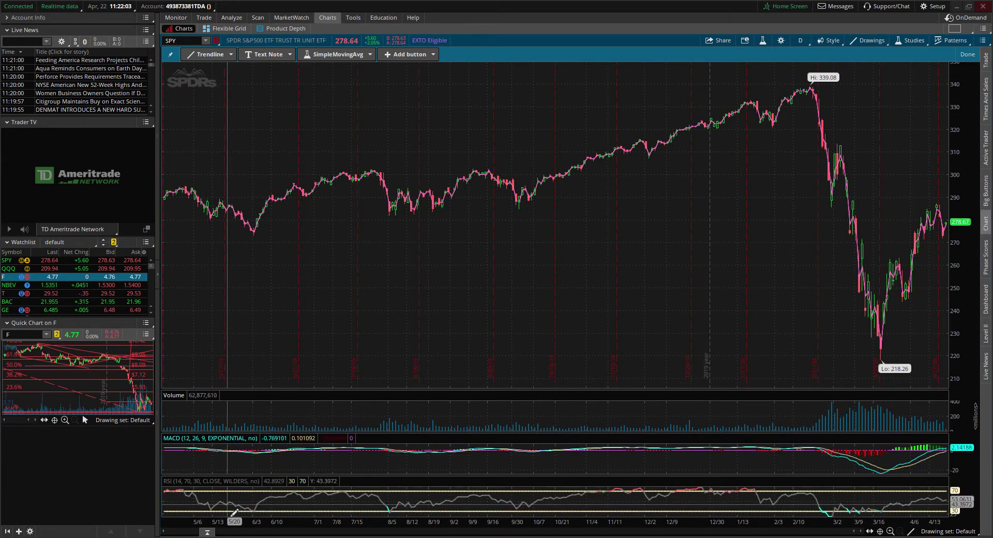
{"action": "scroll", "coordinate": [487, 248], "scroll_direction": "up", "scroll_amount": 5}
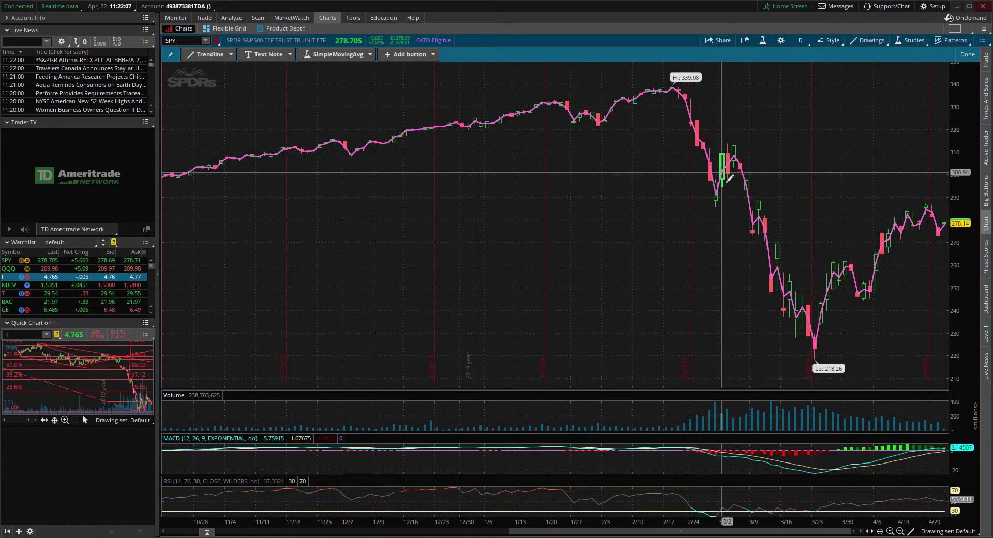
Add a quick-access button for the favorite study set to the SPY chart and finish customizing the buttons
{"action": "scroll", "coordinate": [666, 204], "scroll_direction": "down", "scroll_amount": 5}
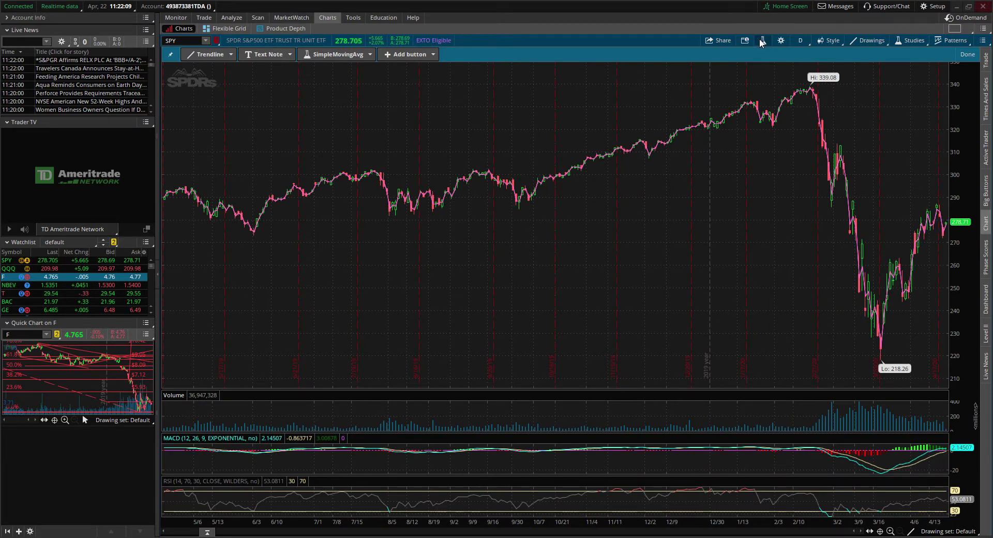
{"action": "left_click", "coordinate": [762, 40]}
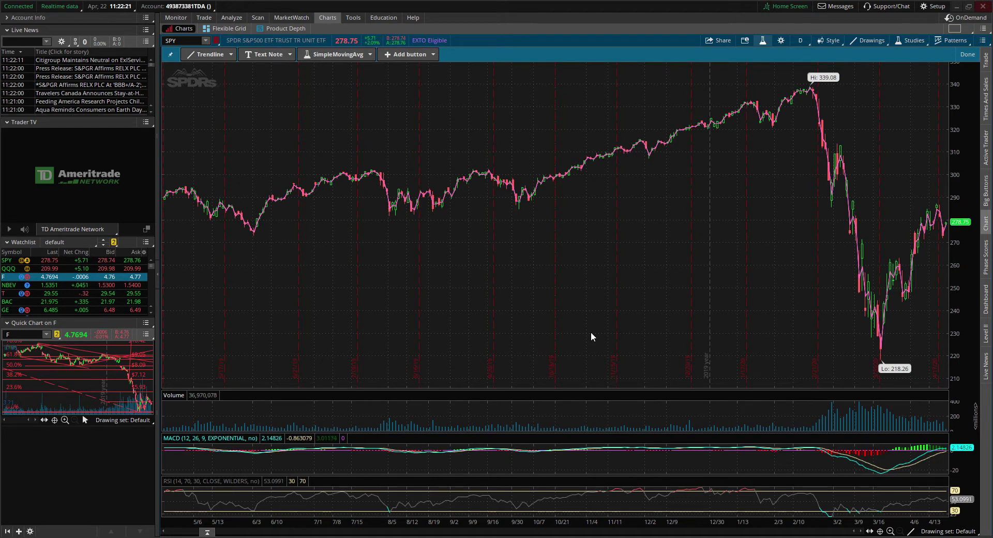
{"action": "left_click", "coordinate": [430, 56]}
{"action": "mouse_move", "coordinate": [465, 85]}
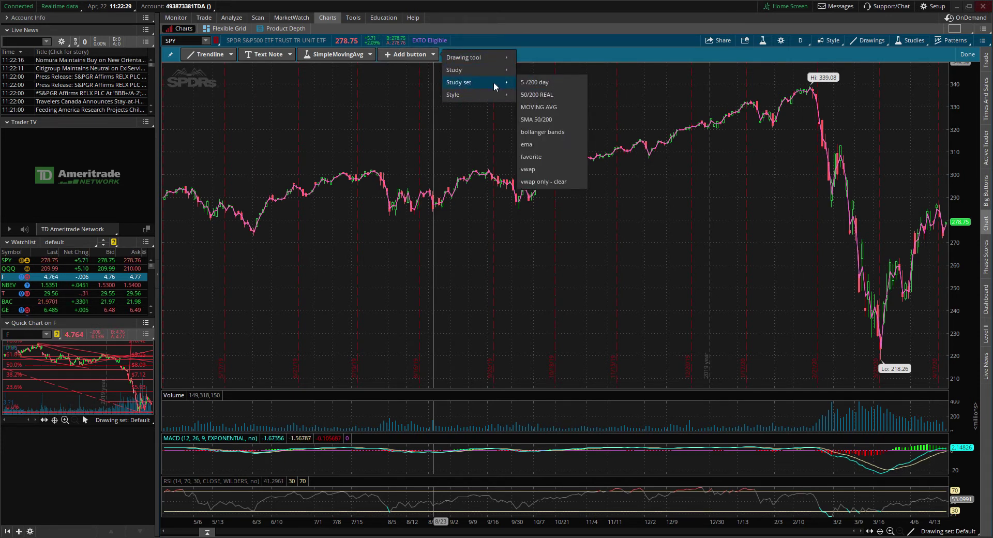
{"action": "left_click", "coordinate": [541, 161]}
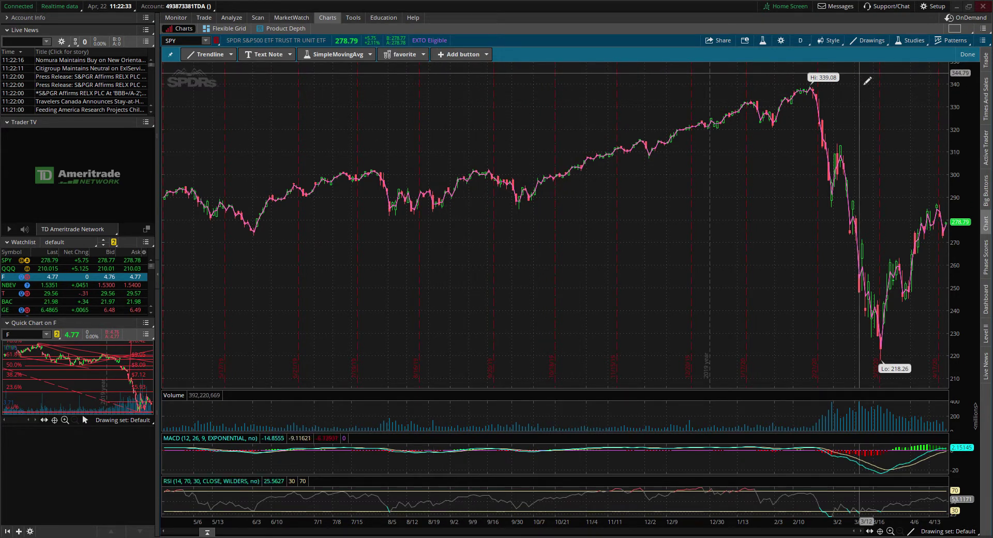
{"action": "left_click", "coordinate": [968, 54]}
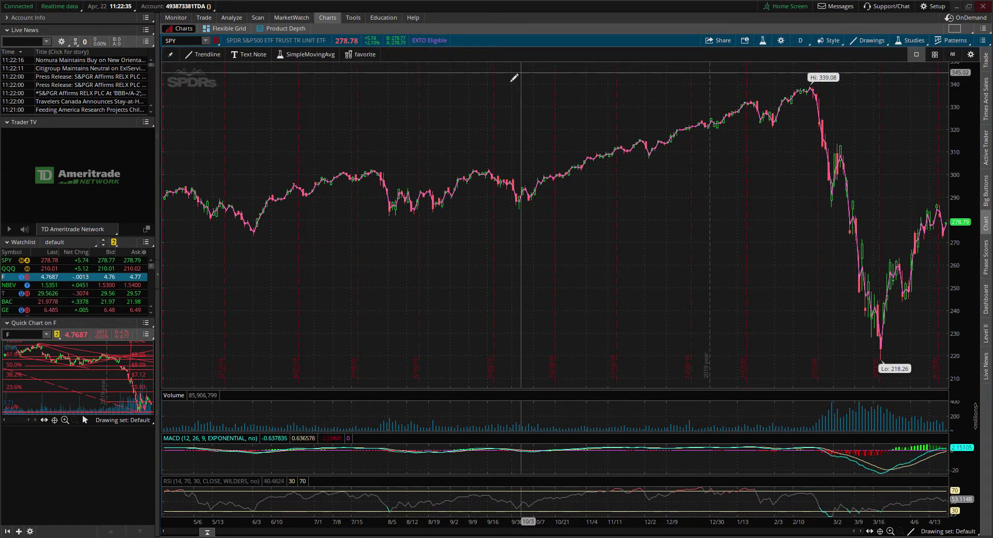
Apply the SimpleMovingAvg study and load the favorite study set on the SPY chart through the quick-access buttons
{"action": "left_click", "coordinate": [298, 54]}
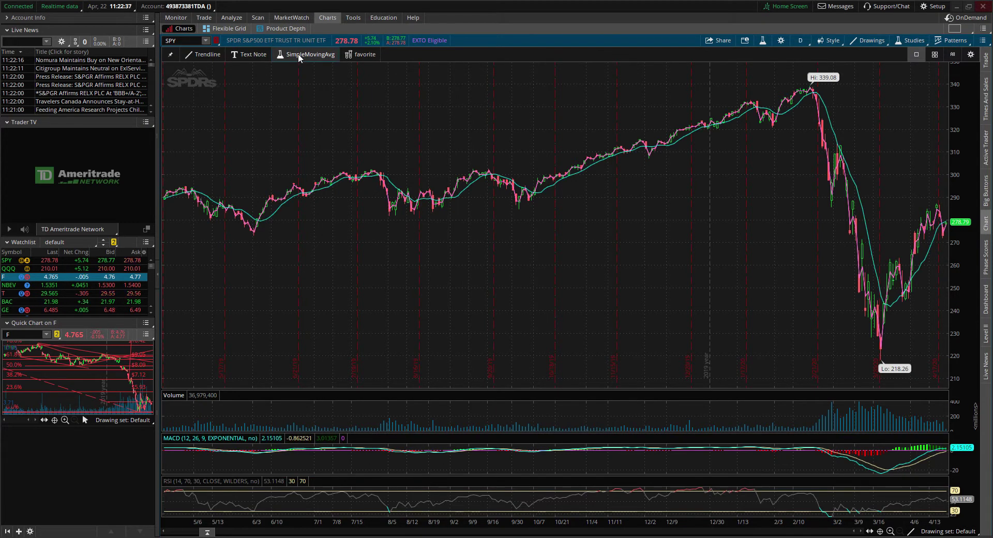
{"action": "left_click", "coordinate": [360, 55]}
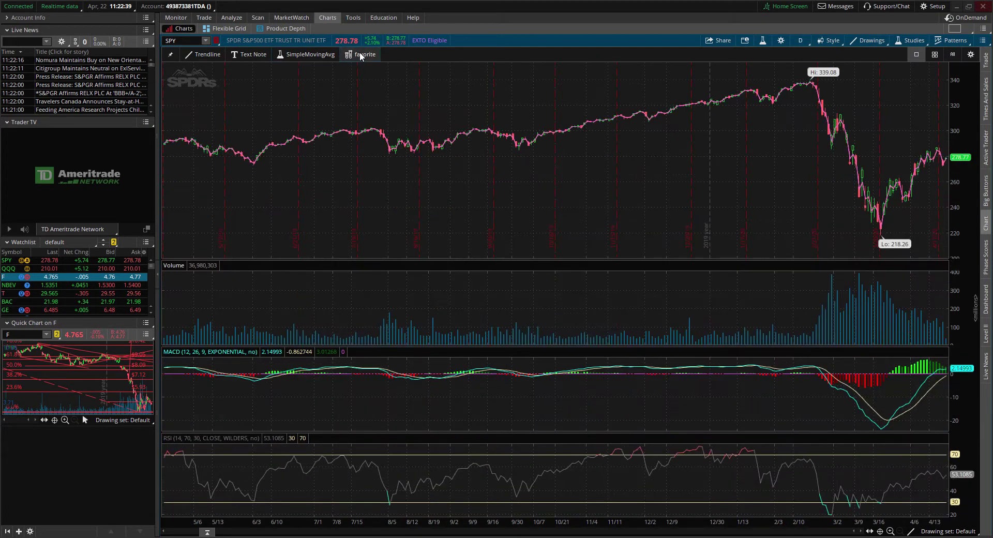
Set up BollingerBands (20, -2.0, 2.0, simple) with RSI and MACD as study set #2 and add a quick-access button for it
{"action": "left_click", "coordinate": [762, 41]}
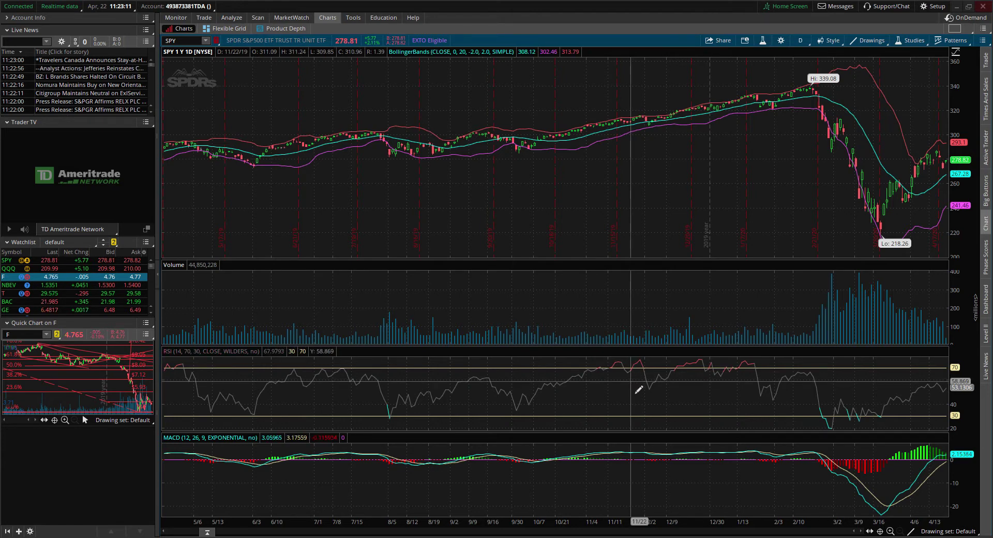
{"action": "mouse_move", "coordinate": [379, 56]}
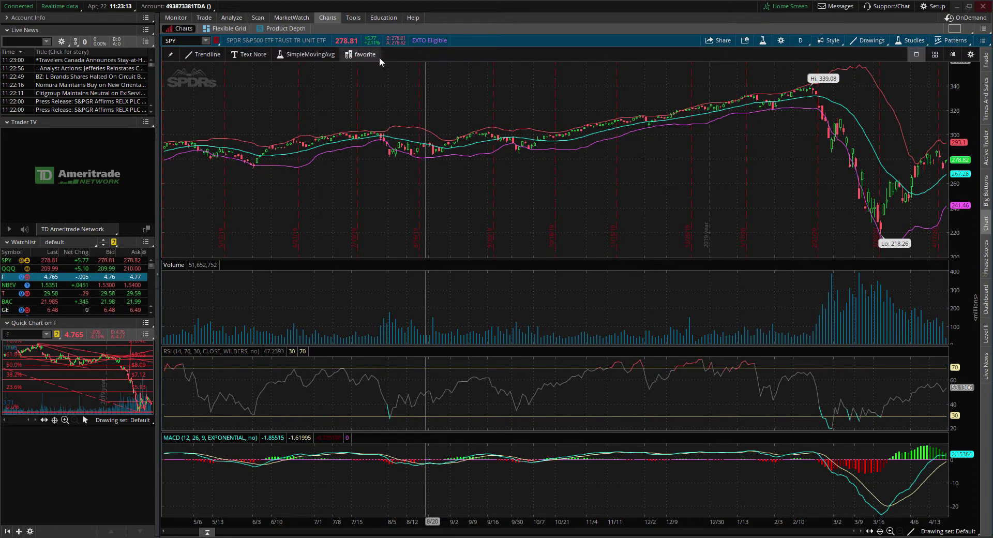
{"action": "left_click", "coordinate": [971, 55]}
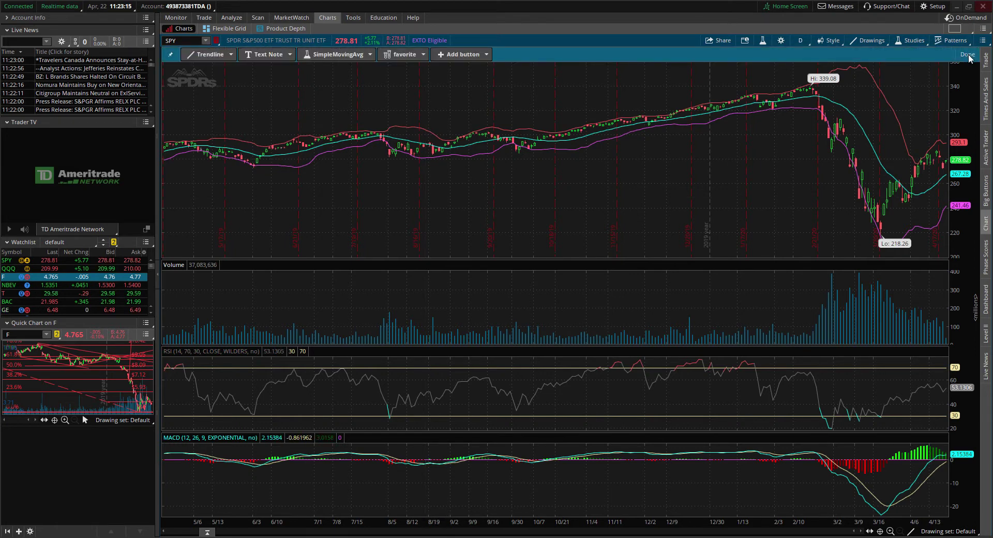
{"action": "left_click", "coordinate": [479, 54]}
{"action": "mouse_move", "coordinate": [542, 81]}
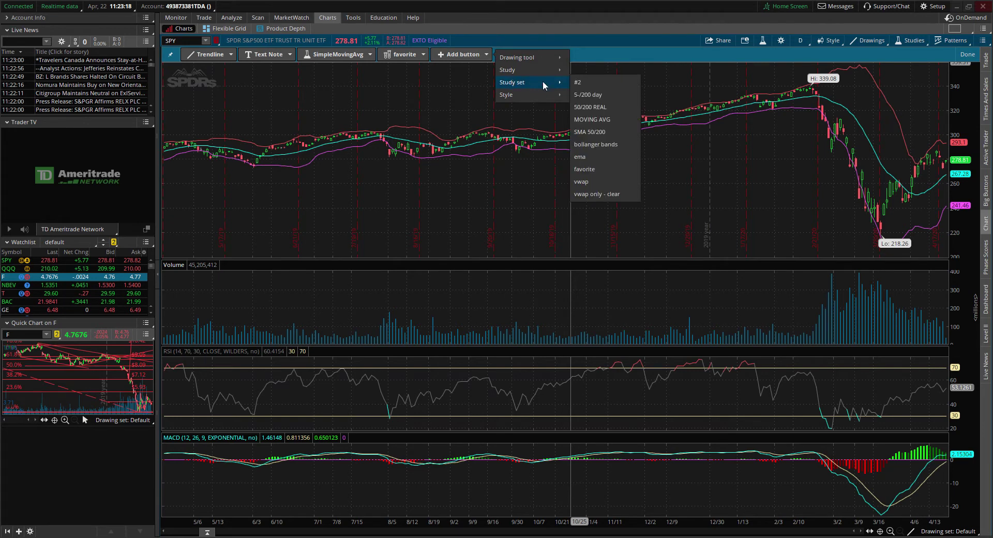
{"action": "left_click", "coordinate": [595, 83]}
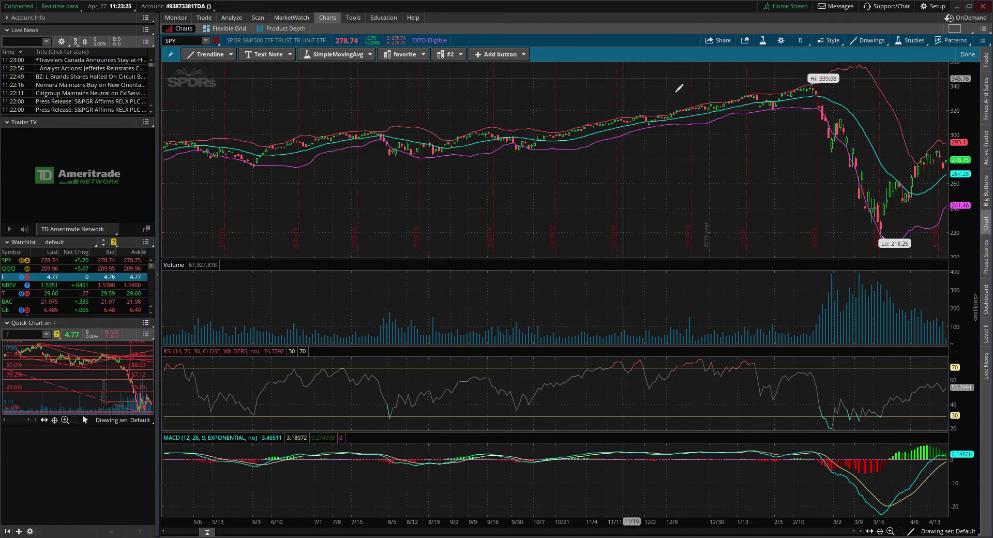
{"action": "left_click", "coordinate": [965, 56]}
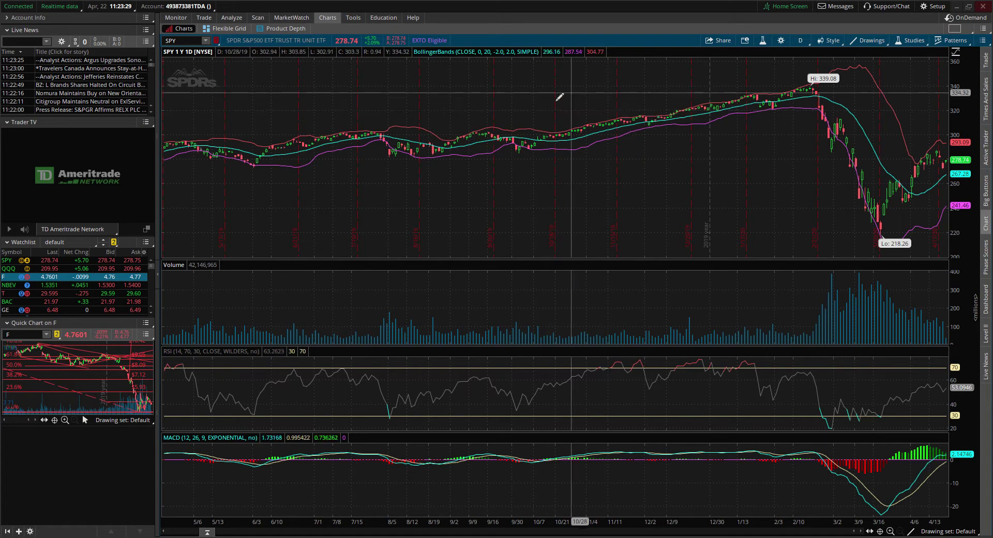
Compare the favorite and #2 study sets on the SPY chart with their quick-access buttons, ending on #2
{"action": "left_click", "coordinate": [364, 55]}
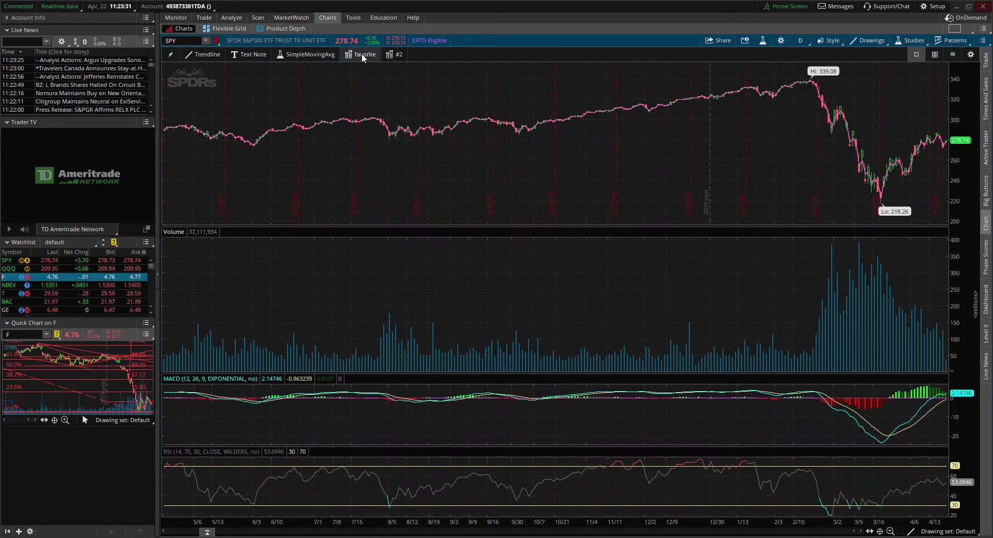
{"action": "left_click", "coordinate": [397, 54]}
{"action": "left_click", "coordinate": [365, 53]}
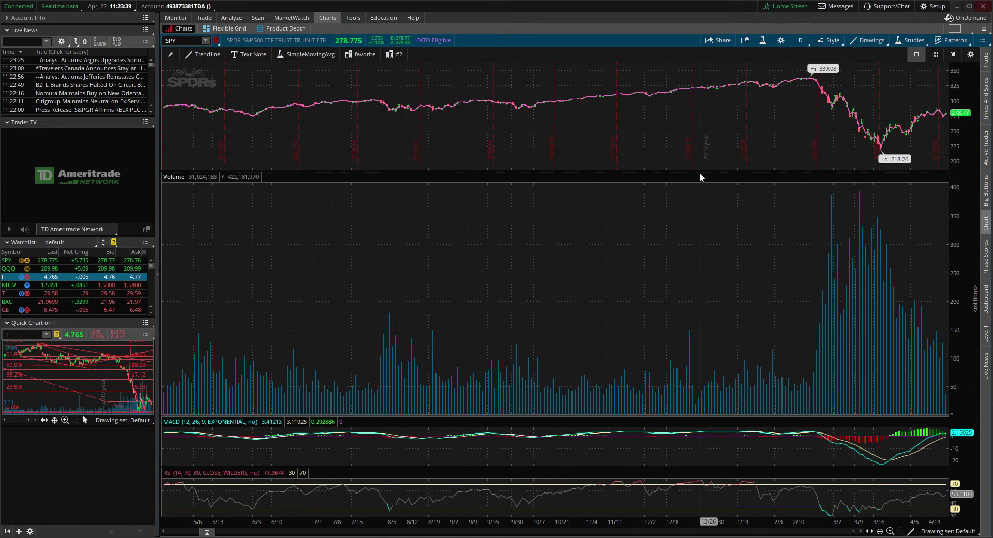
{"action": "left_click", "coordinate": [349, 58]}
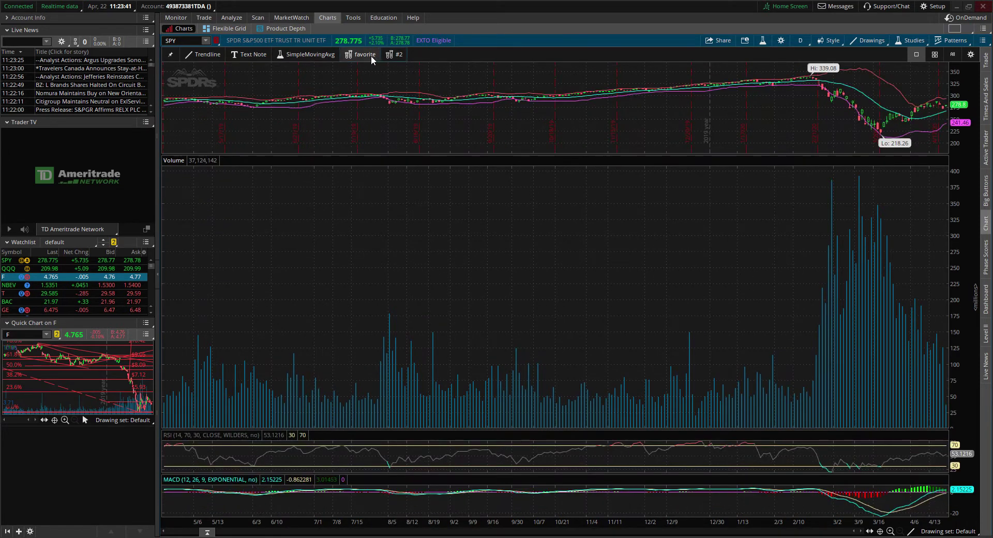
{"action": "left_click", "coordinate": [395, 54]}
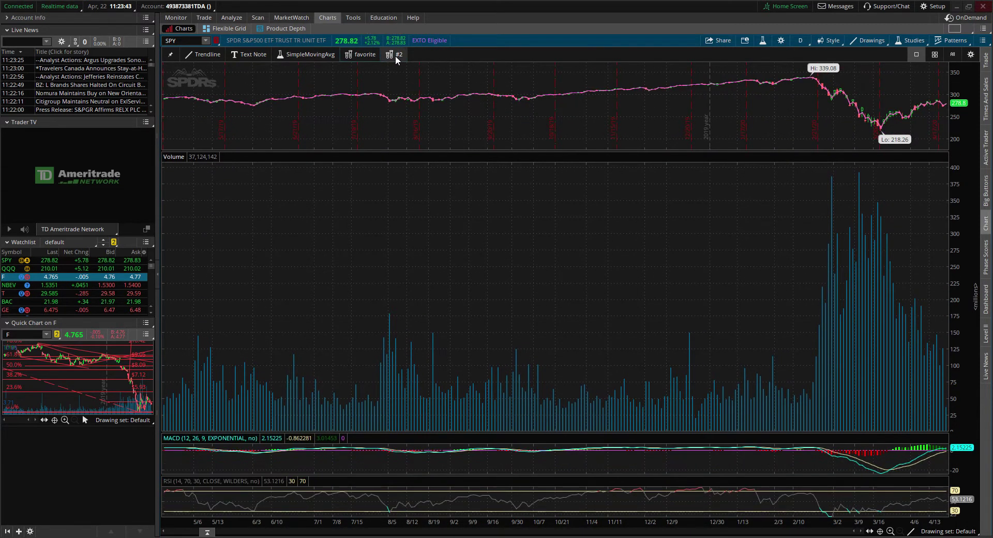
{"action": "left_click", "coordinate": [364, 54]}
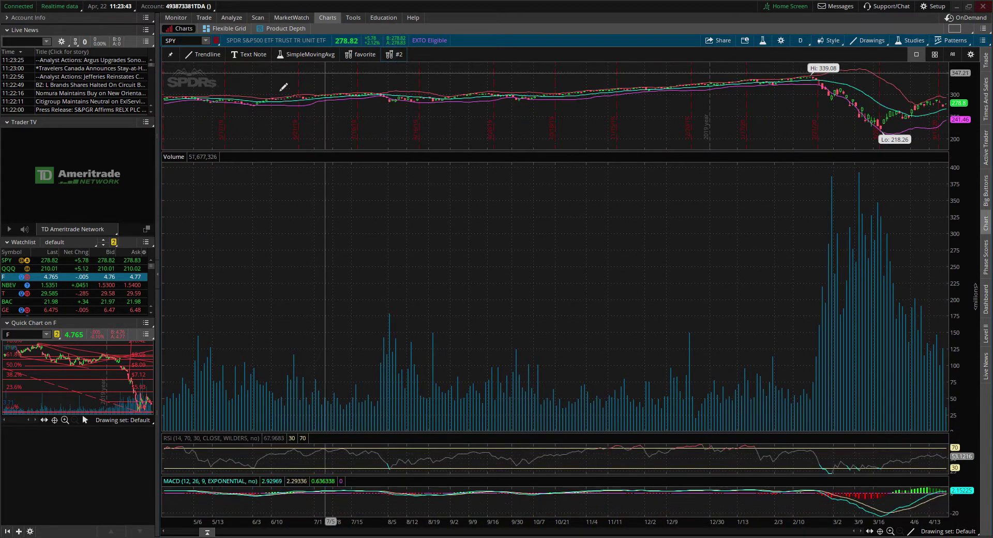
{"action": "left_click", "coordinate": [201, 55]}
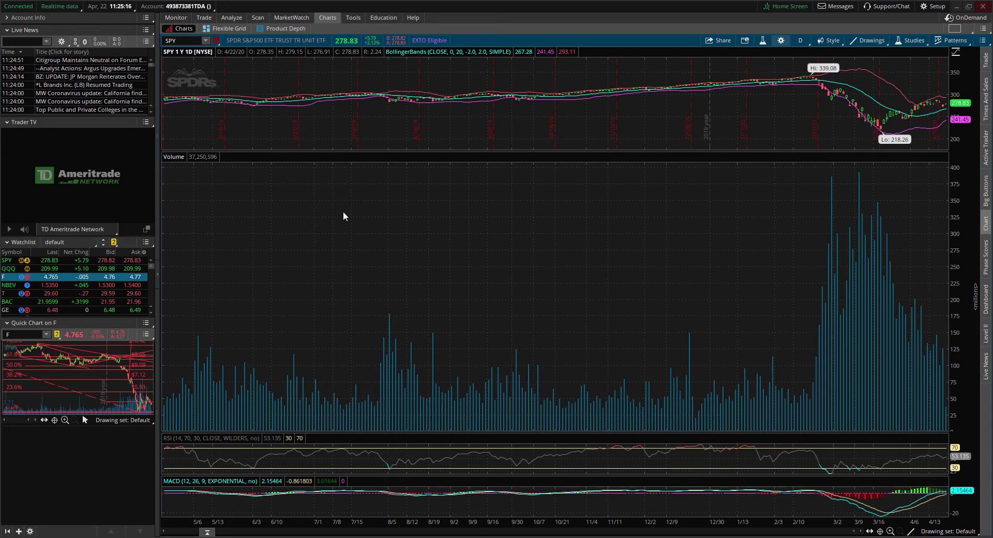
Switch the SPY chart to the 10 Y : M time frame and back to 1 Y : 1D
{"action": "left_click", "coordinate": [801, 41]}
{"action": "left_click", "coordinate": [803, 40]}
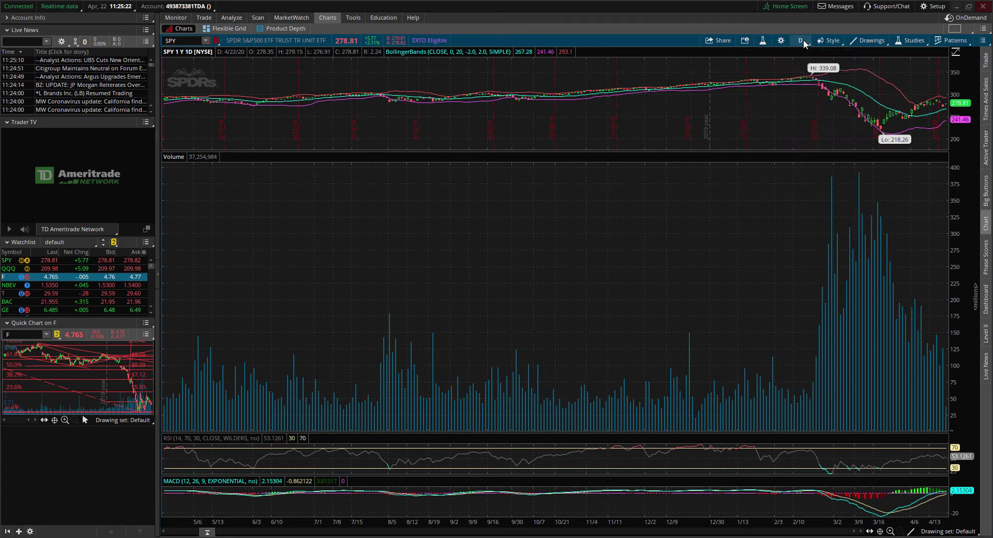
{"action": "left_click", "coordinate": [803, 40]}
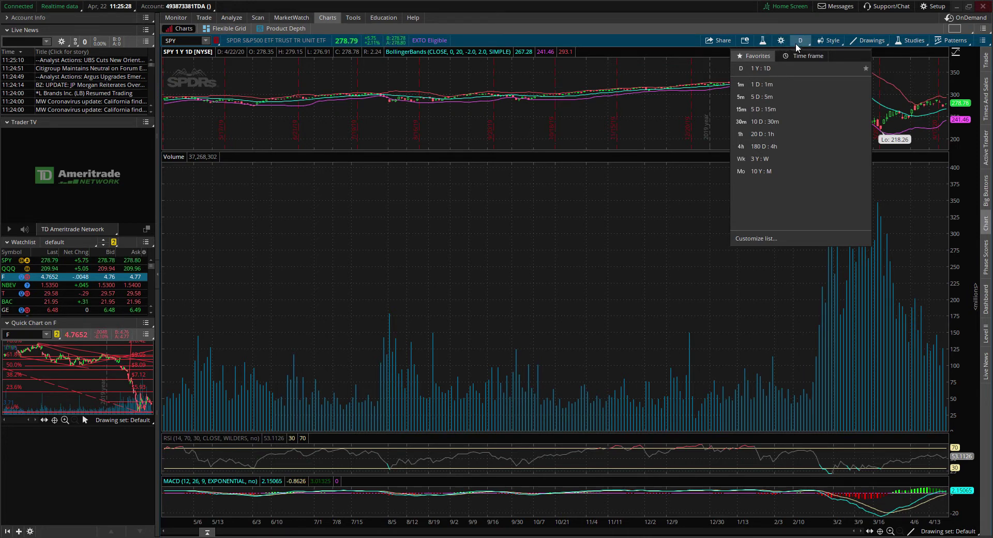
{"action": "left_click", "coordinate": [800, 42]}
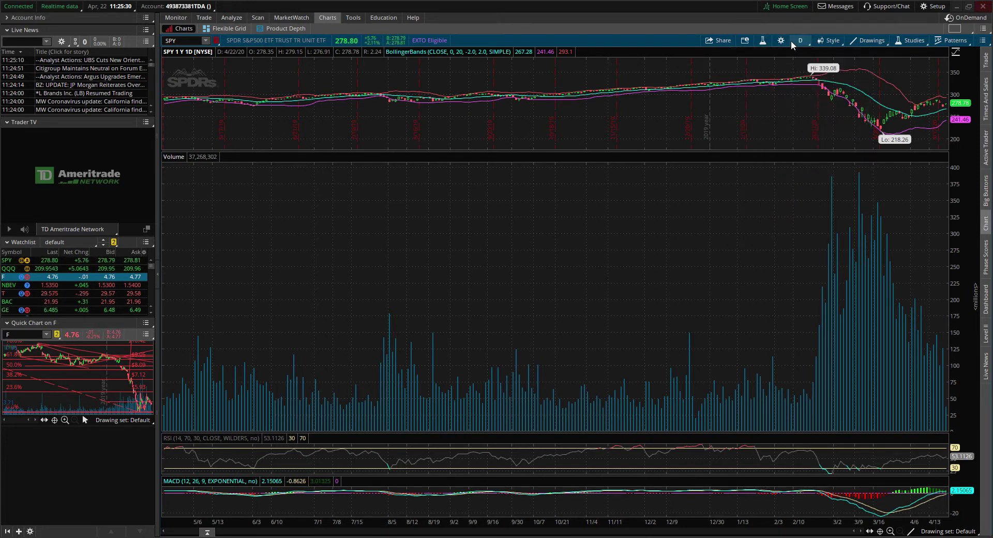
{"action": "left_click", "coordinate": [794, 40]}
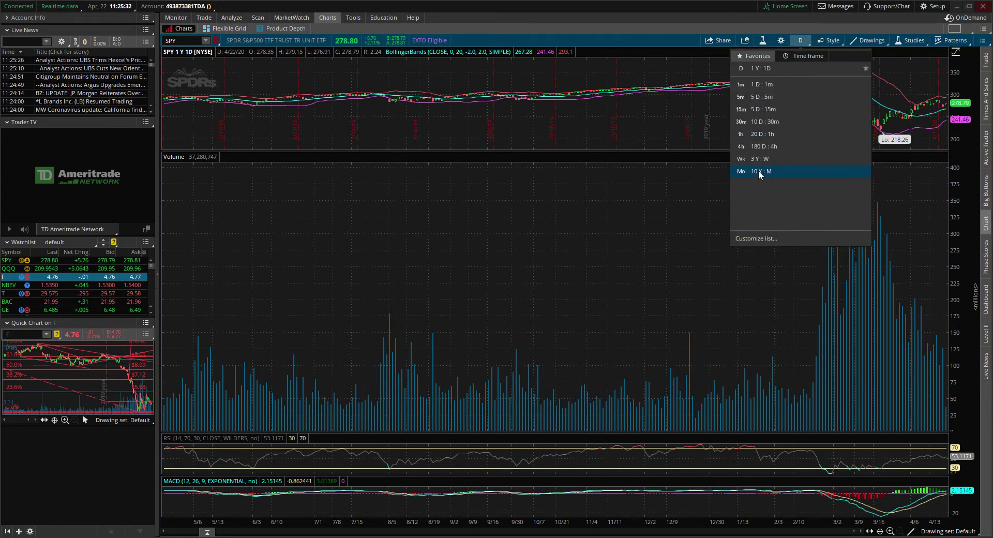
{"action": "left_click", "coordinate": [759, 170]}
{"action": "left_click", "coordinate": [801, 42]}
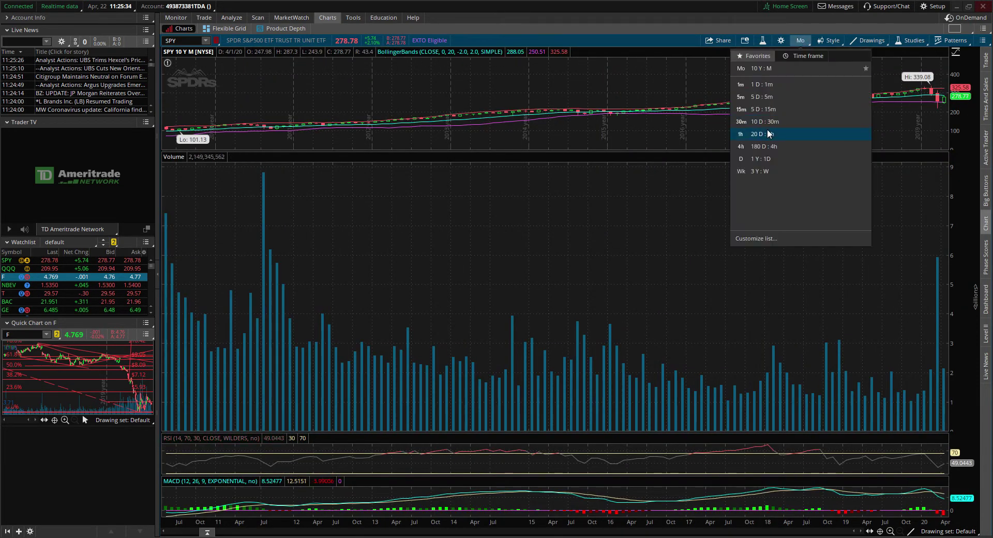
{"action": "left_click", "coordinate": [758, 159]}
Change the SPY chart's time frame to 5 D : 15m and on to 180 D : 4h
{"action": "left_click", "coordinate": [801, 42]}
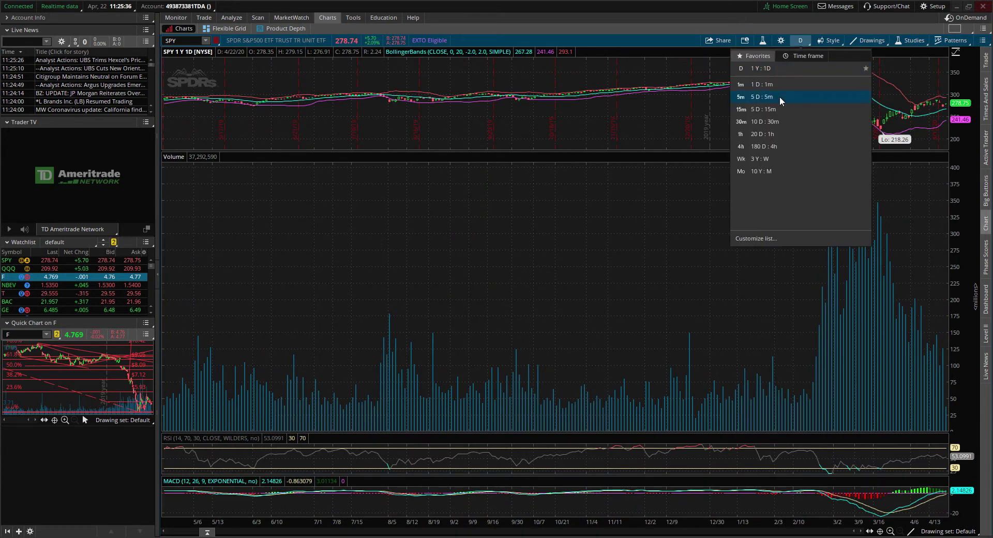
{"action": "left_click", "coordinate": [759, 111]}
{"action": "left_click", "coordinate": [802, 43]}
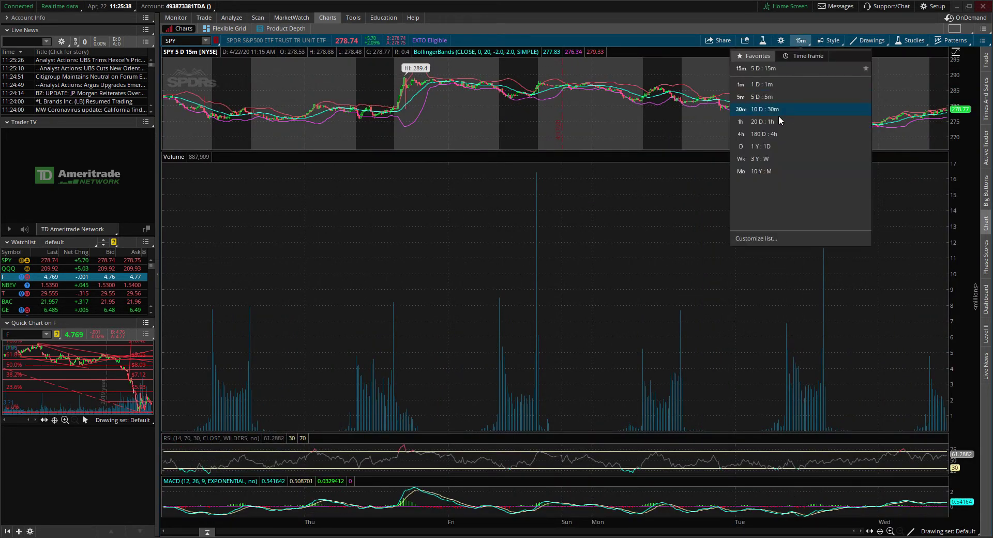
{"action": "left_click", "coordinate": [772, 135]}
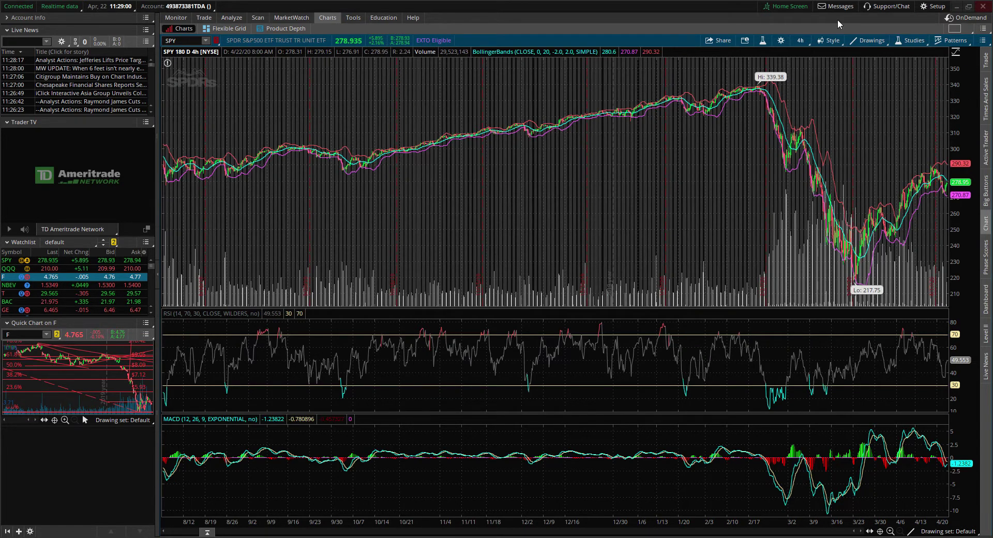
Review the workspace setup options, the favorite time frames and the available drawing tools
{"action": "left_click", "coordinate": [936, 9]}
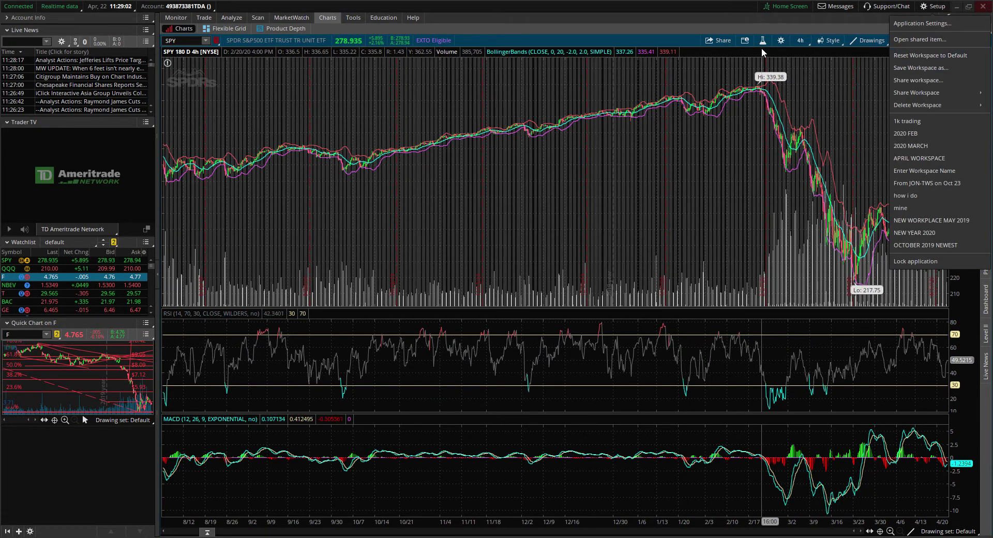
{"action": "left_click", "coordinate": [782, 40]}
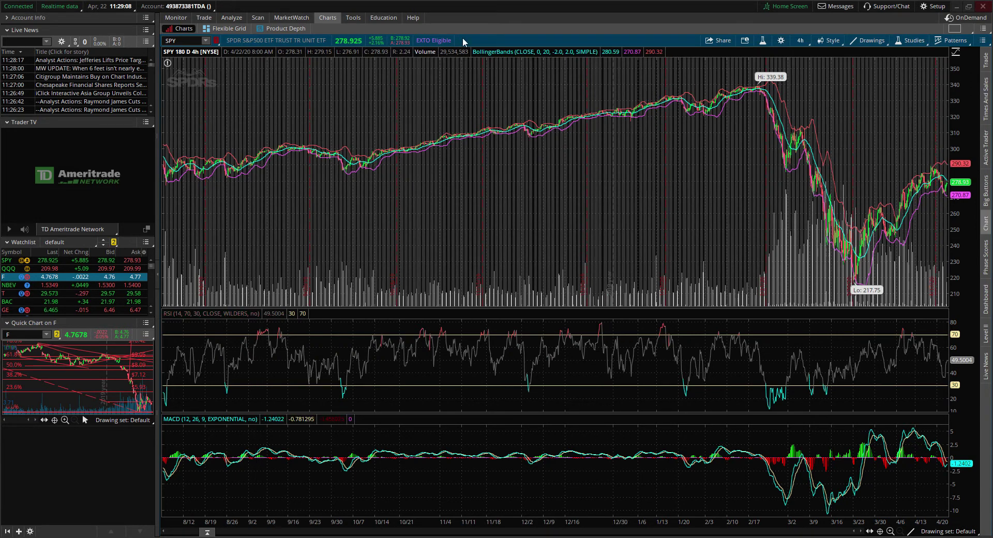
{"action": "left_click", "coordinate": [801, 41]}
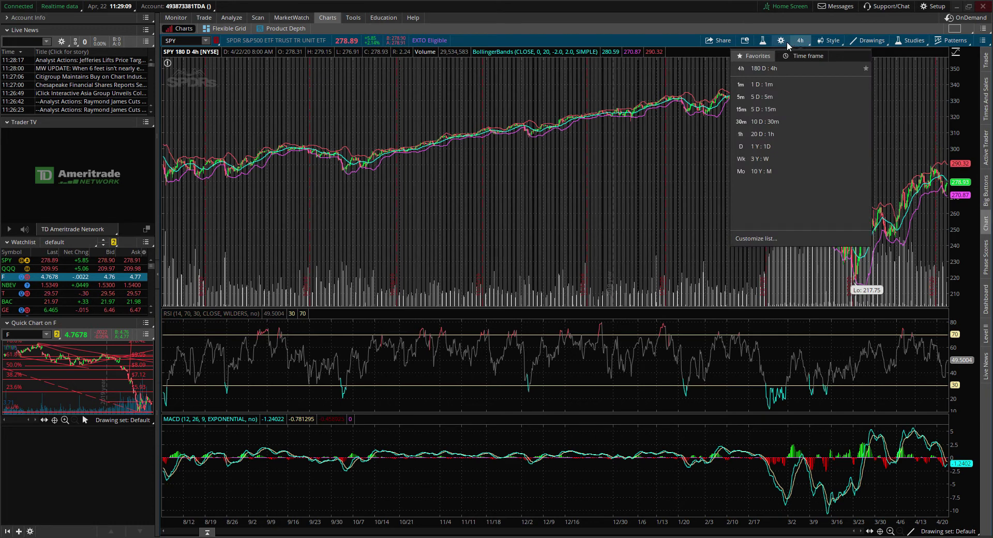
{"action": "left_click", "coordinate": [892, 39]}
{"action": "left_click", "coordinate": [846, 41]}
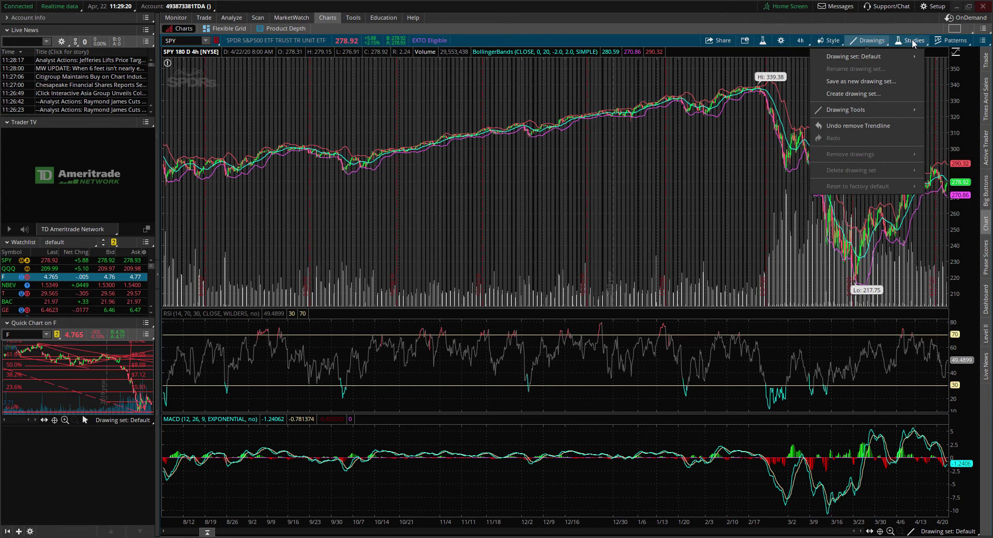
{"action": "left_click", "coordinate": [800, 41]}
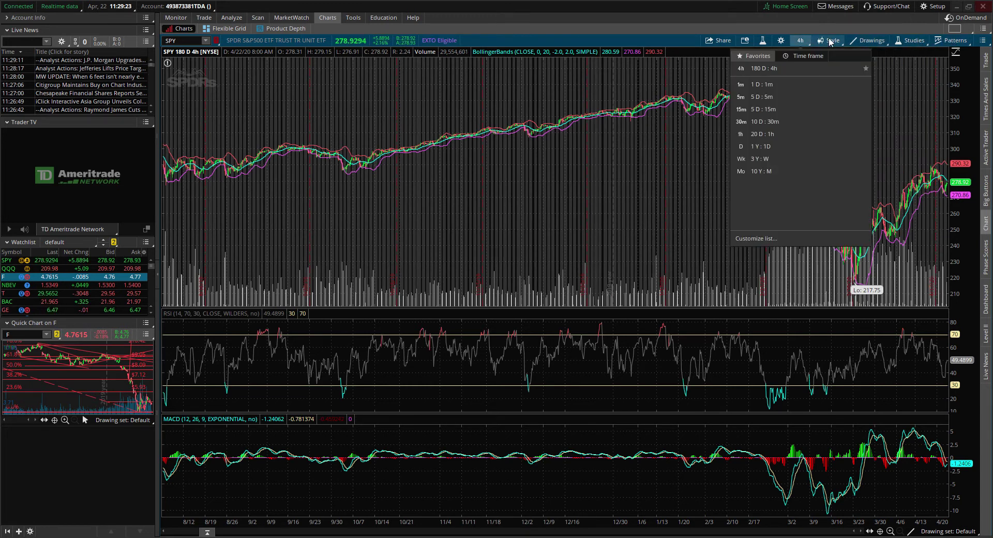
{"action": "left_click", "coordinate": [868, 42]}
{"action": "mouse_move", "coordinate": [848, 111]}
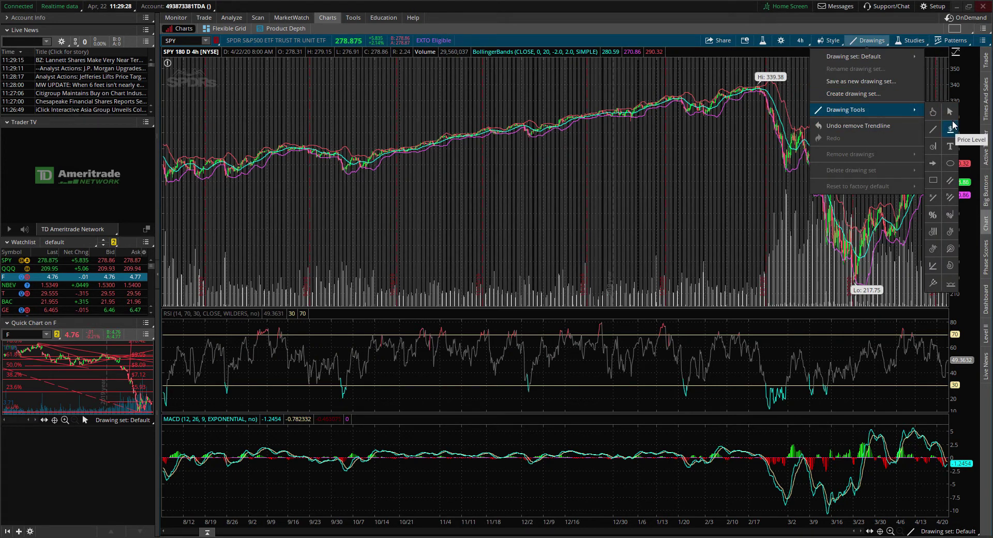
{"action": "left_click", "coordinate": [704, 7]}
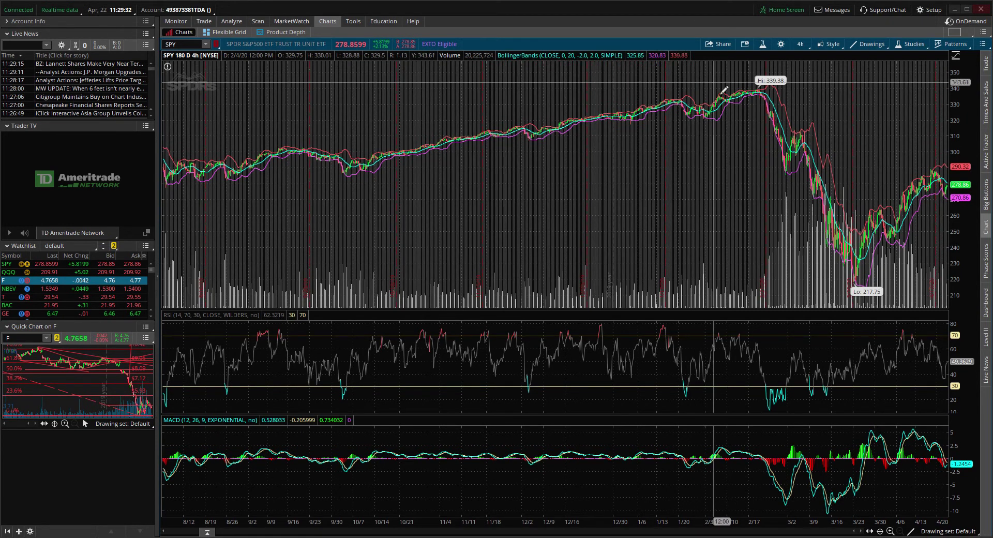
Remove the BollingerBands and MACD studies from the SPY chart, keeping RSI (14, 70, 30) below the price
{"action": "left_click", "coordinate": [762, 46]}
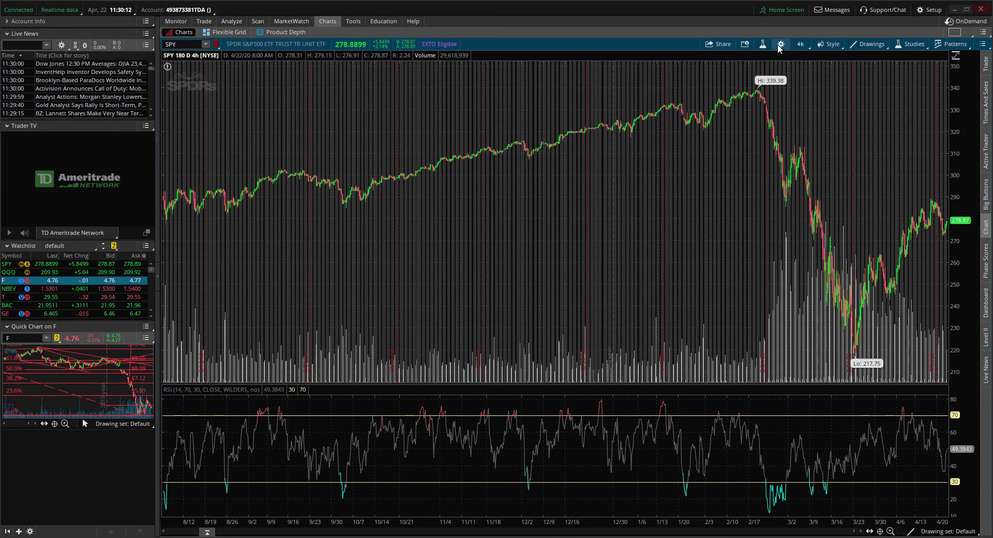
Switch the SPY chart to the 5 D : 15m time frame and back to 180 D : 4h
{"action": "left_click", "coordinate": [805, 44]}
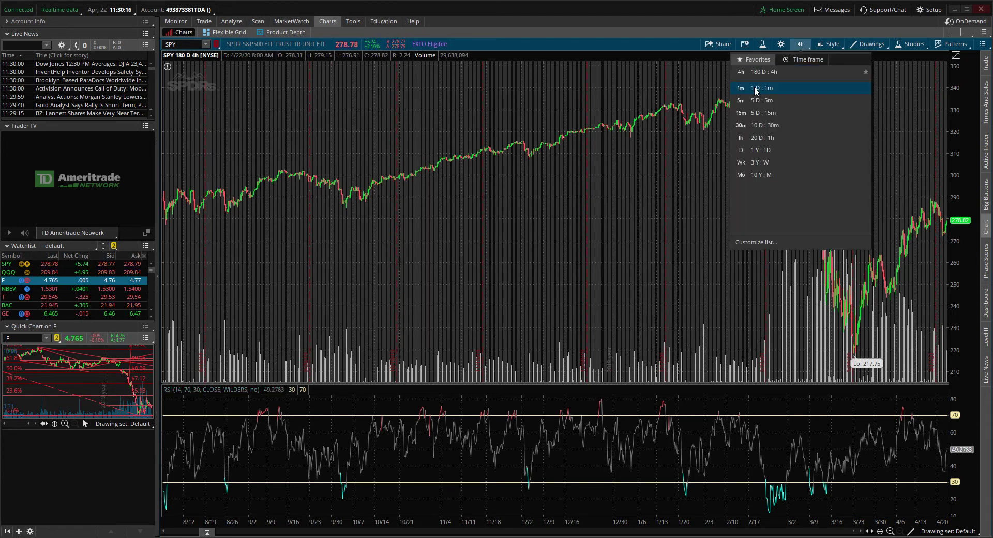
{"action": "left_click", "coordinate": [773, 111]}
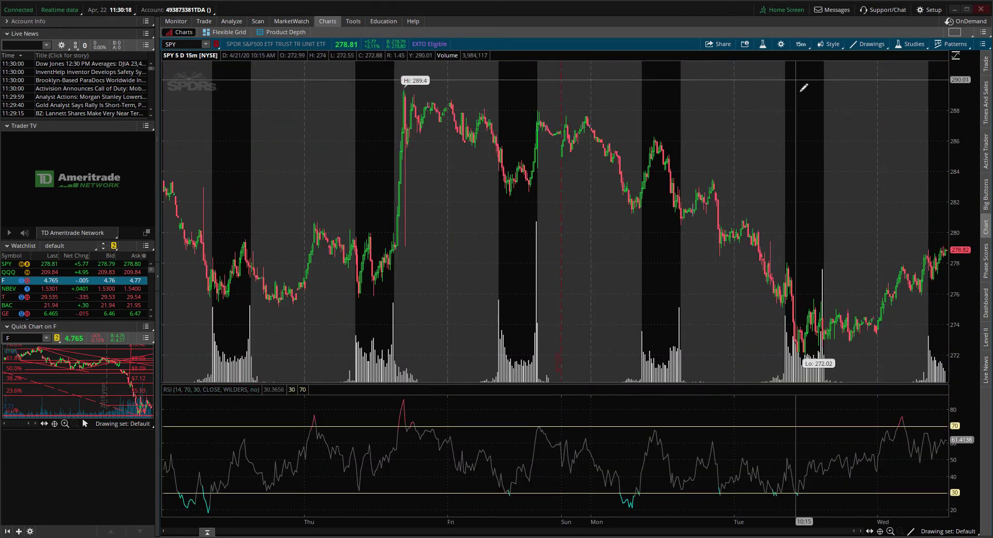
{"action": "left_click", "coordinate": [799, 45]}
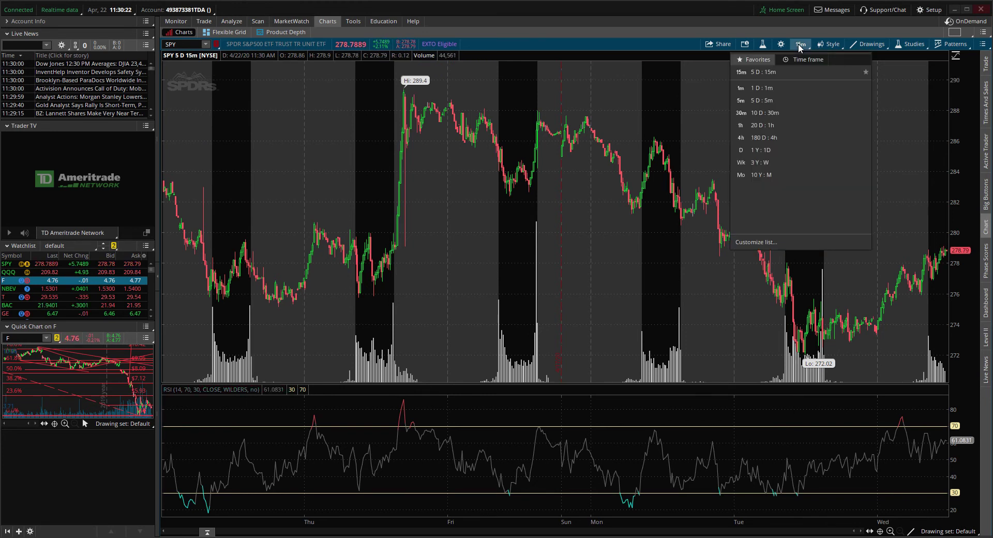
{"action": "left_click", "coordinate": [772, 137]}
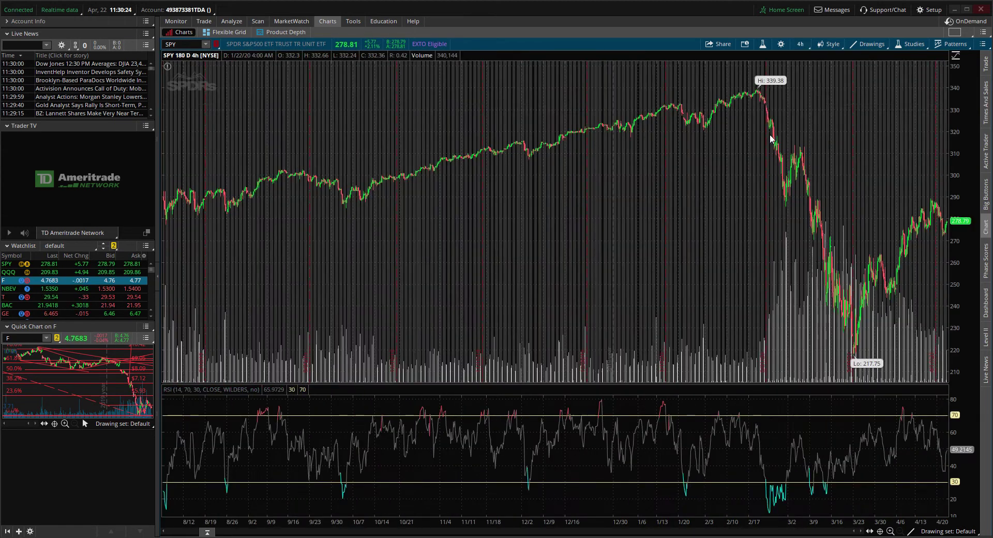
Change the SPY chart's time frame to 1 Y : 1D and on to 5 D : 15m
{"action": "left_click", "coordinate": [800, 44]}
{"action": "left_click", "coordinate": [766, 147]}
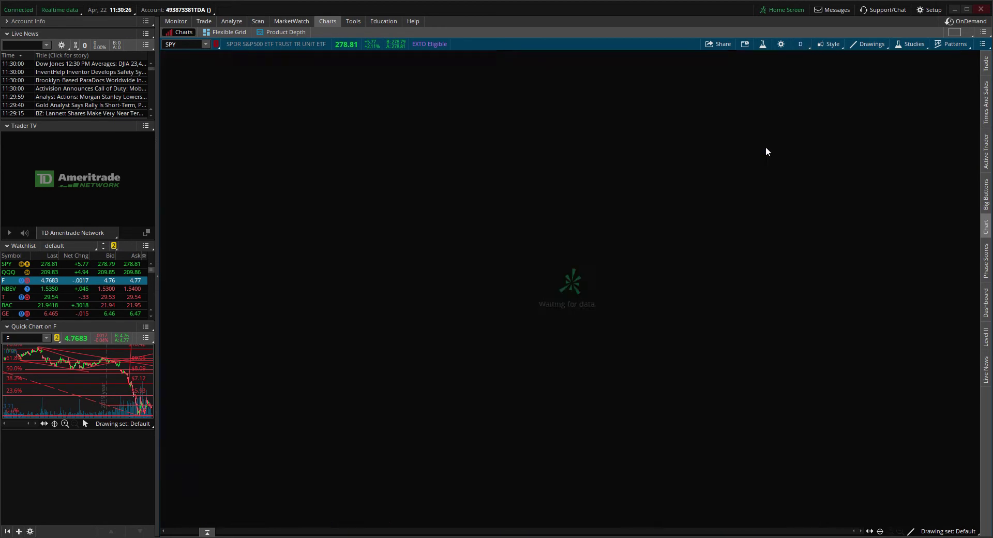
{"action": "left_click", "coordinate": [800, 45]}
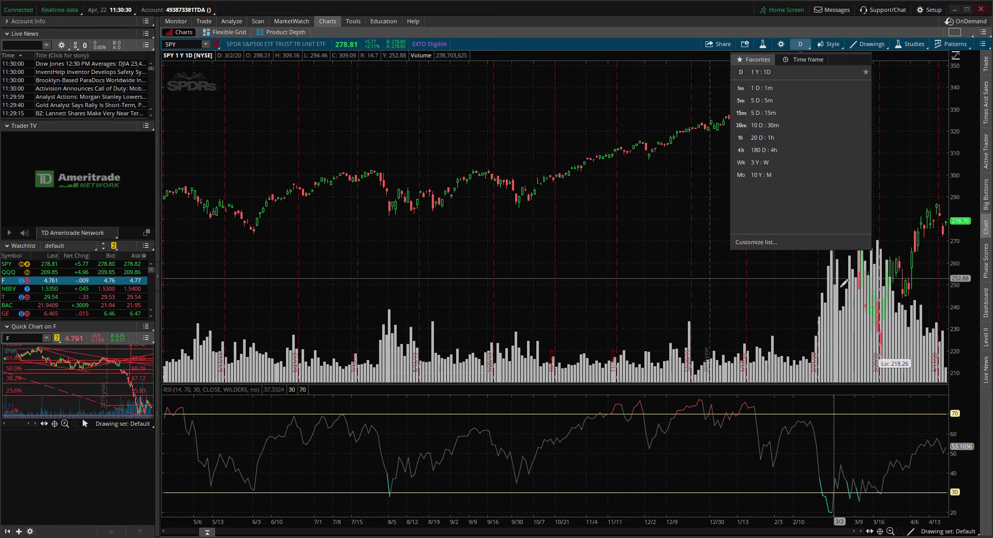
{"action": "left_click", "coordinate": [770, 112]}
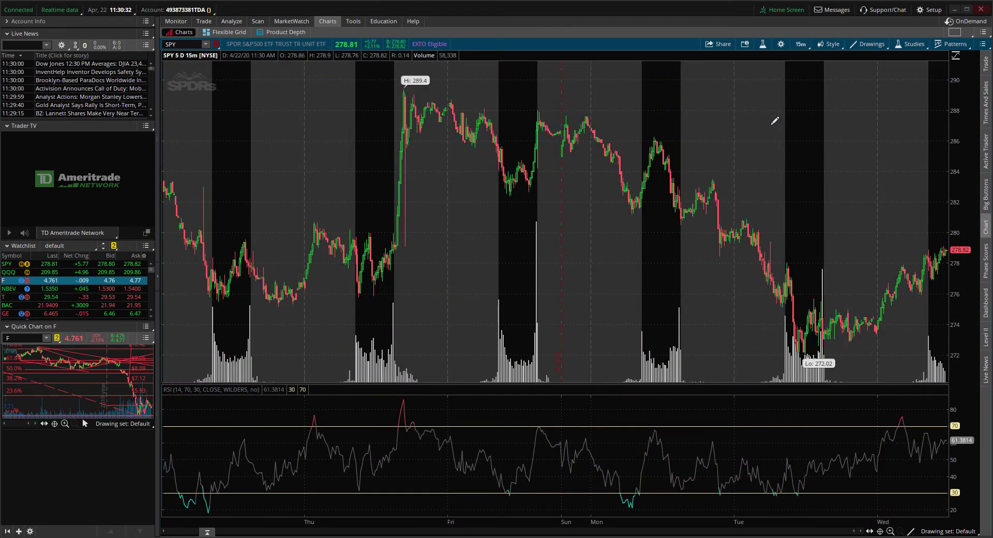
Draw two crossing trendlines, one falling from Monday's early peak to about 279.9 on Wednesday, the other rising from Monday's low to about 287.6
{"action": "left_click", "coordinate": [830, 45]}
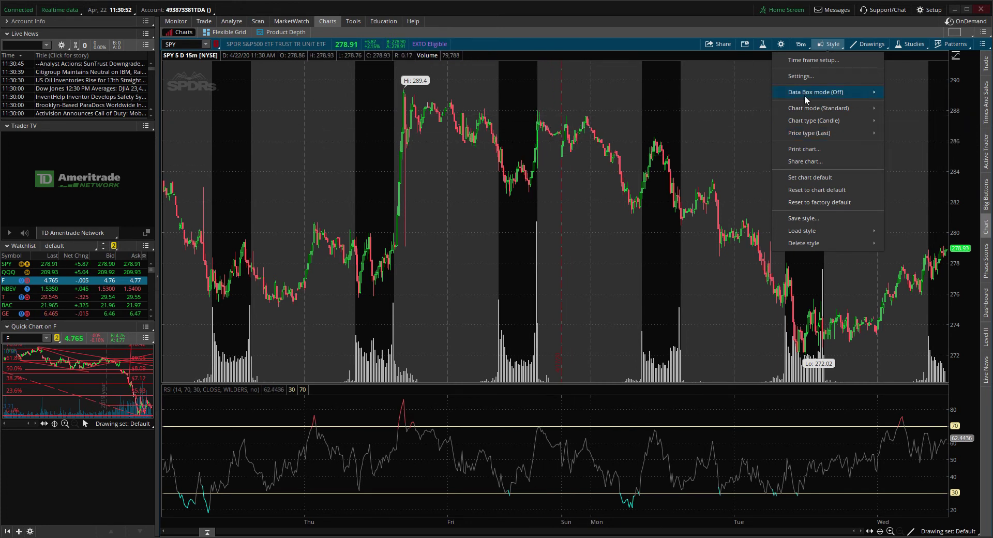
{"action": "left_click", "coordinate": [856, 43]}
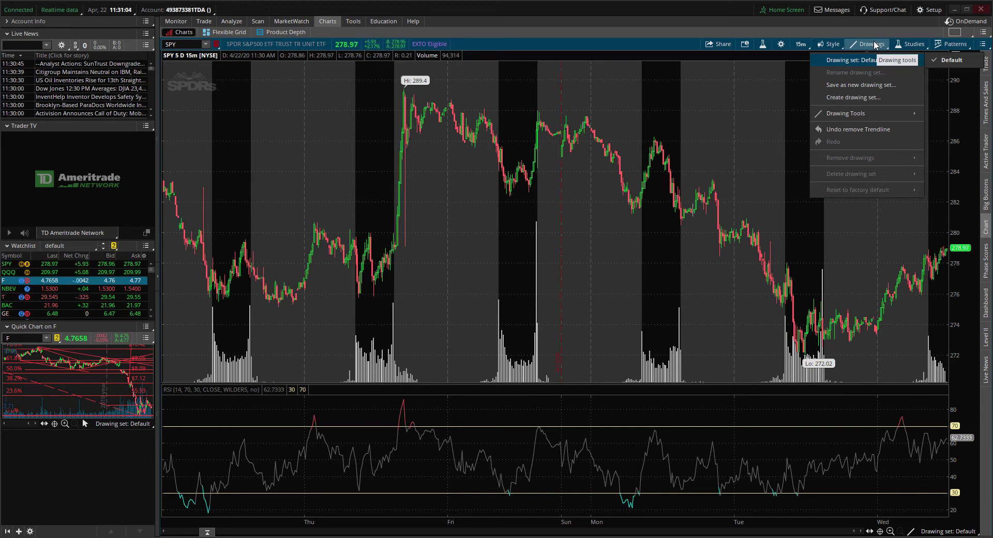
{"action": "mouse_move", "coordinate": [855, 114]}
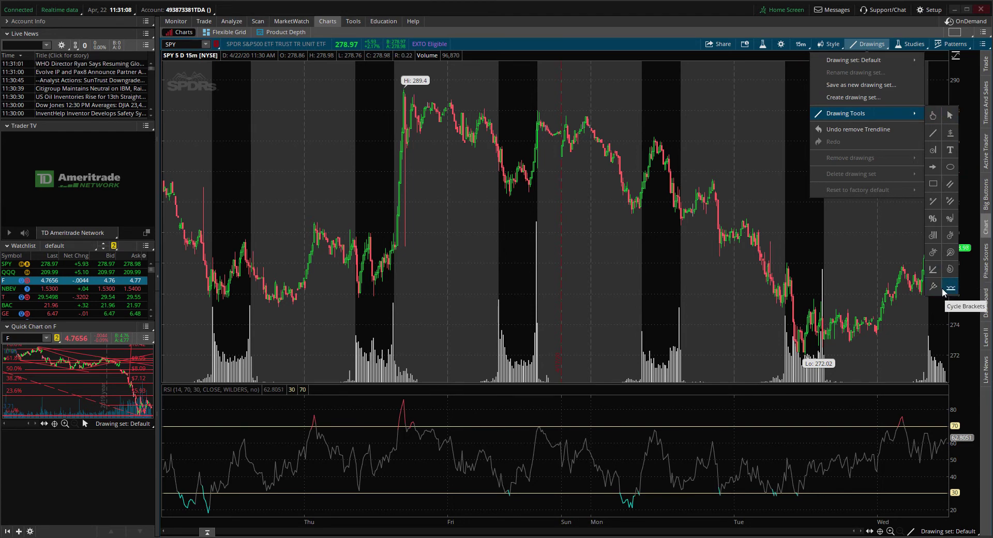
{"action": "left_click", "coordinate": [936, 138]}
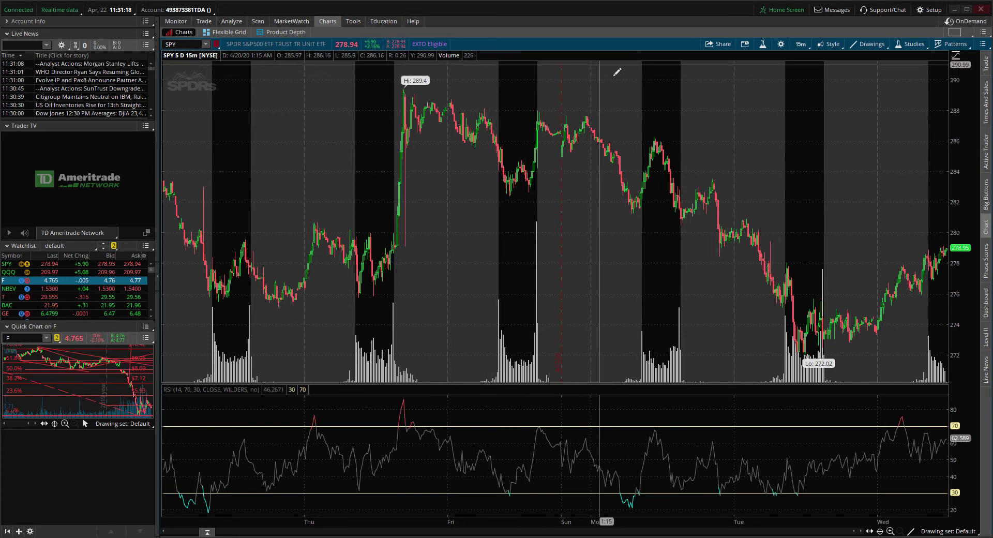
{"action": "left_click", "coordinate": [586, 117]}
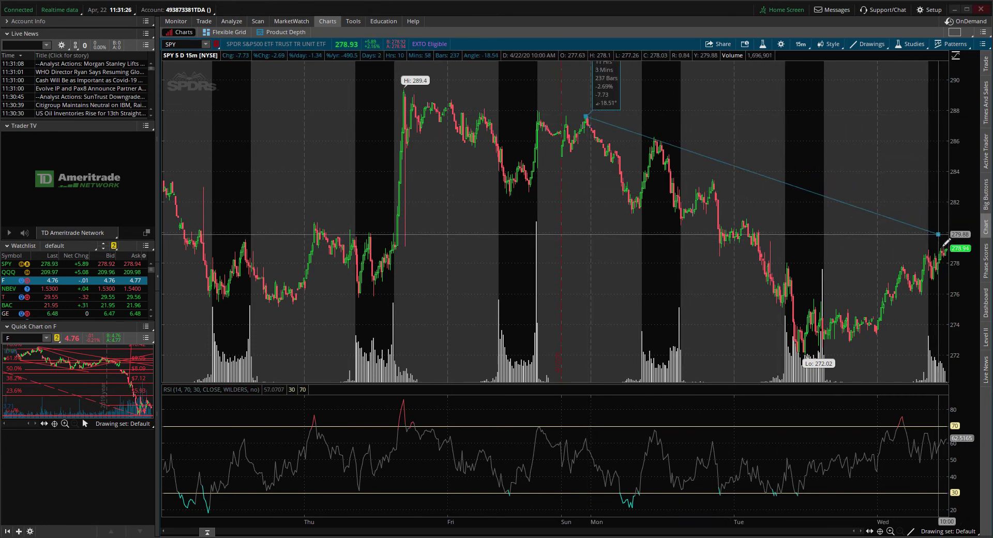
{"action": "left_click", "coordinate": [938, 234]}
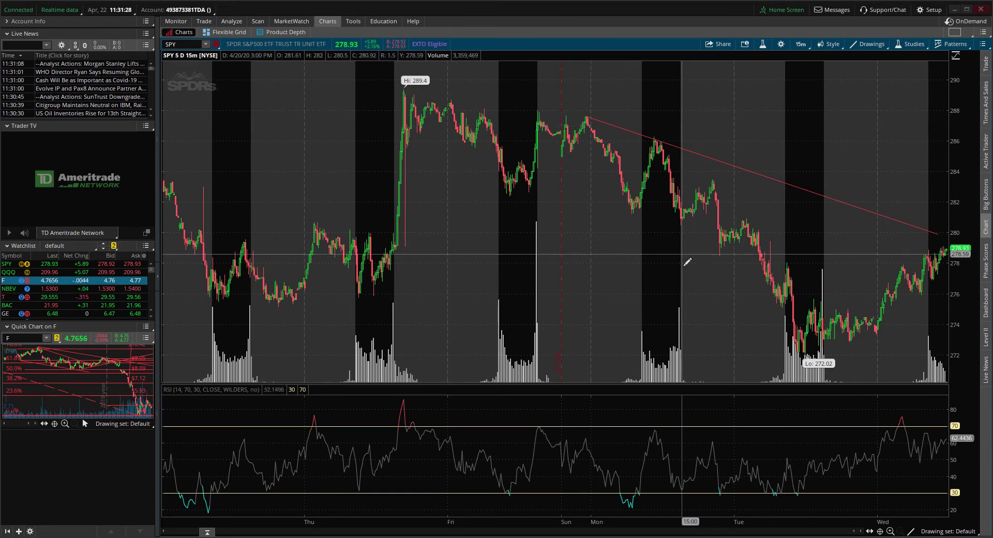
{"action": "left_click", "coordinate": [635, 213]}
{"action": "left_click", "coordinate": [792, 117]}
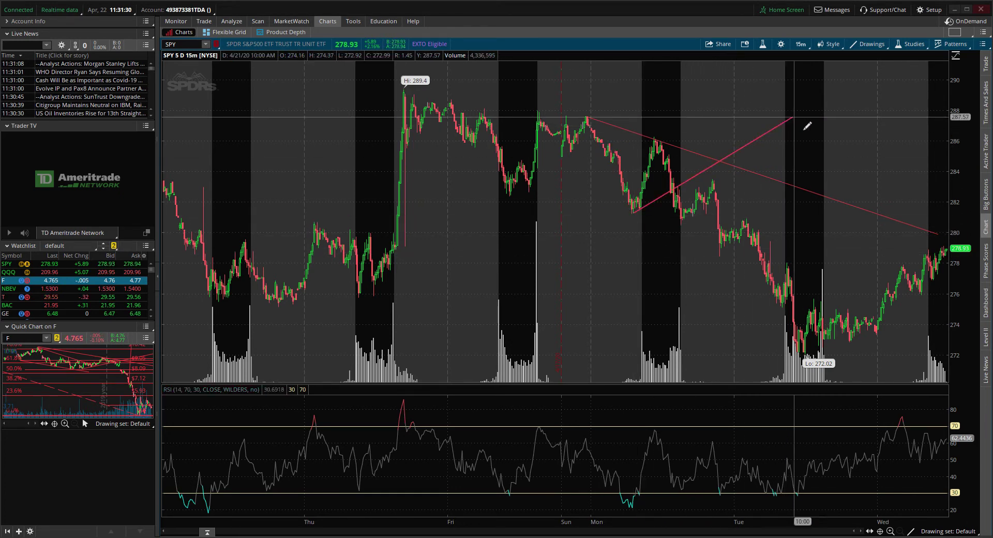
Remove both the rising and the falling trendline from the SPY chart
{"action": "right_click", "coordinate": [768, 134]}
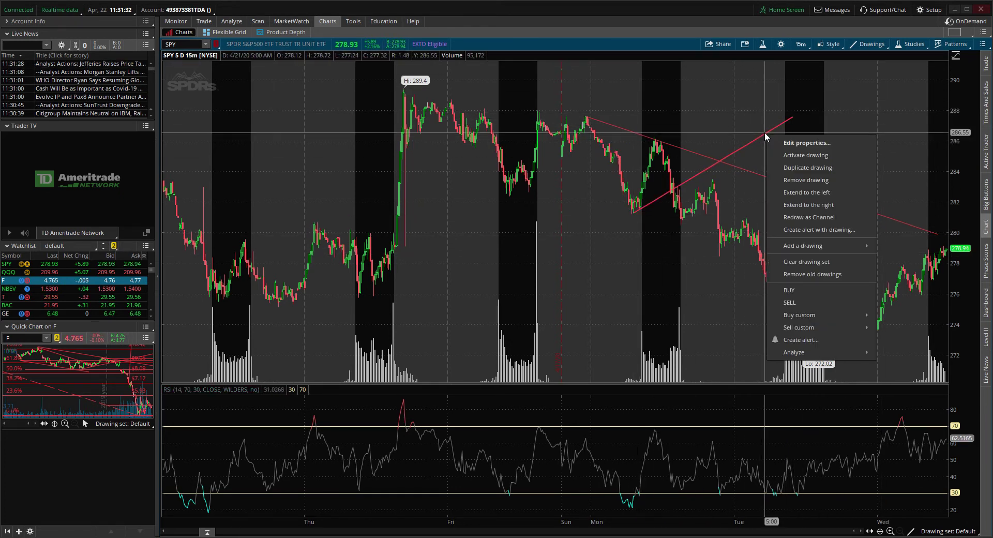
{"action": "left_click", "coordinate": [795, 181]}
{"action": "right_click", "coordinate": [760, 173]}
{"action": "left_click", "coordinate": [799, 218]}
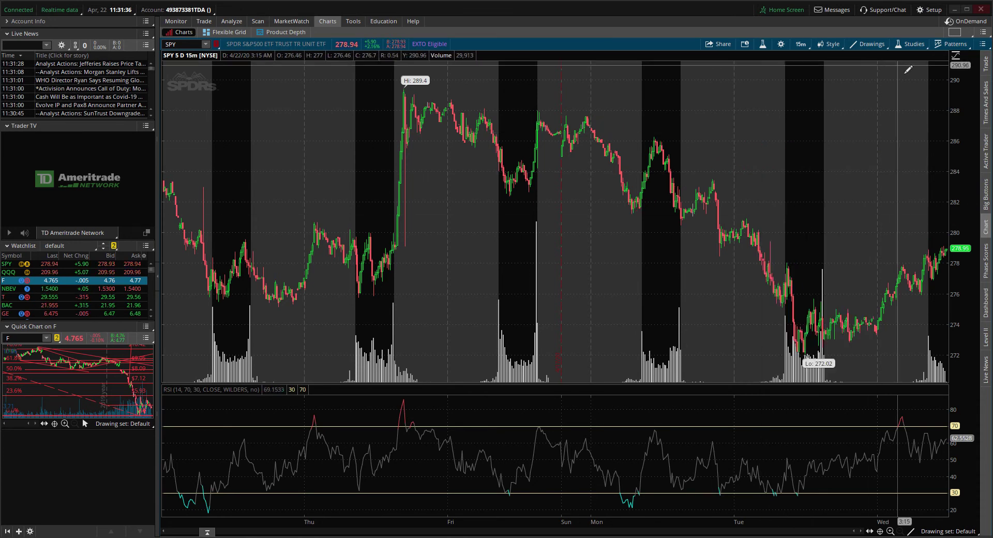
Place two Price Level lines on the SPY chart, at the high of about 289.4 and the low of about 272
{"action": "left_click", "coordinate": [872, 44]}
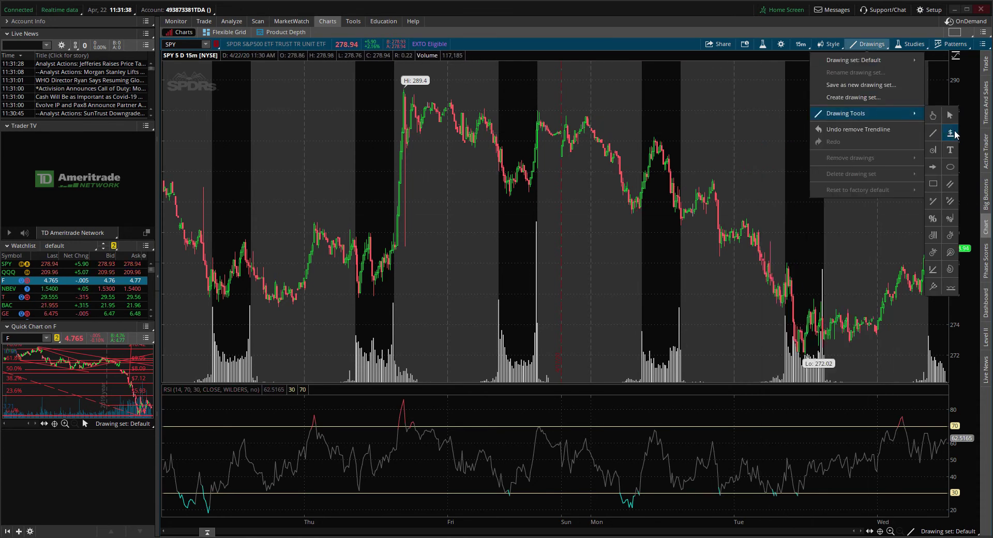
{"action": "left_click", "coordinate": [950, 133]}
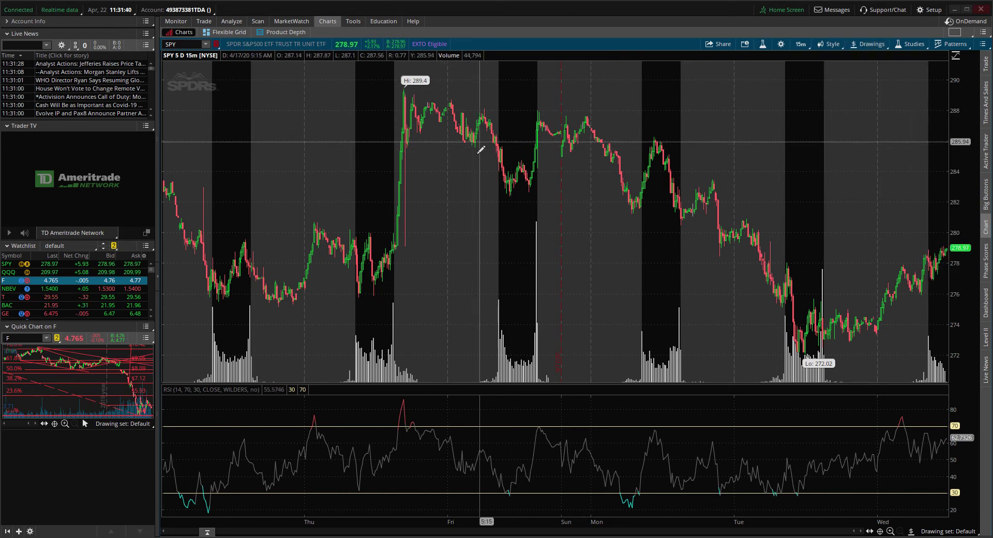
{"action": "left_click", "coordinate": [250, 89]}
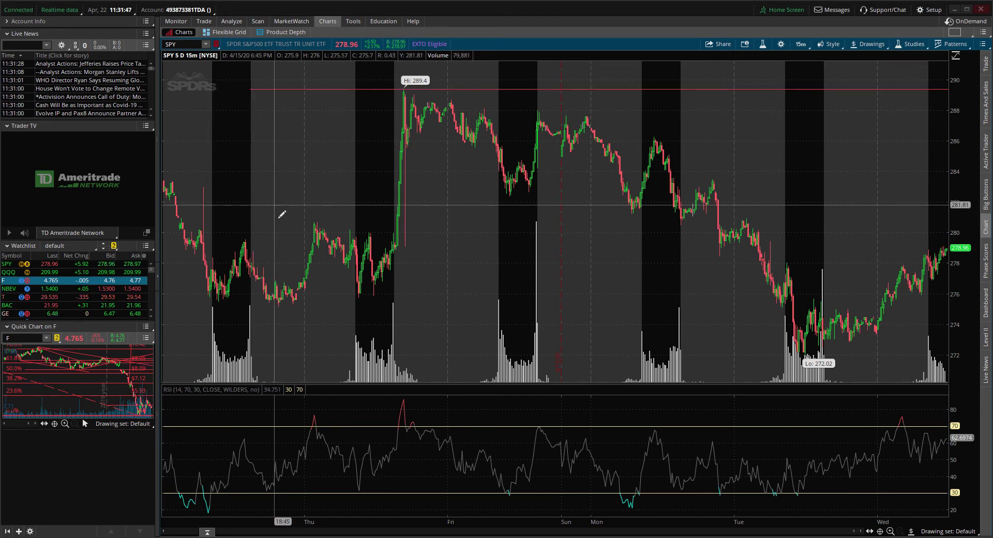
{"action": "left_click", "coordinate": [304, 355]}
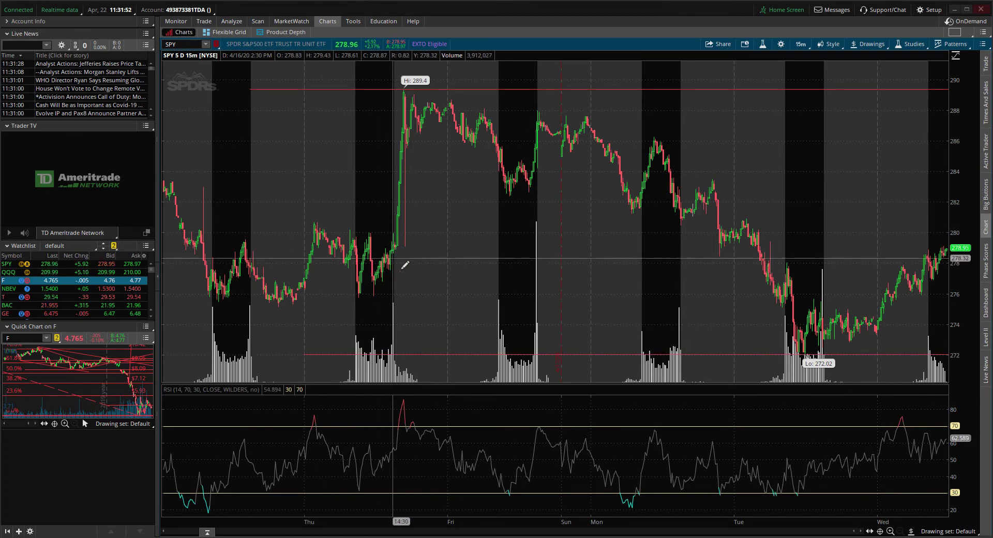
Draw a rising parallel channel from Friday's low near 282.4 up through Tuesday, with the second line about 4.55 below the first
{"action": "left_click", "coordinate": [869, 44]}
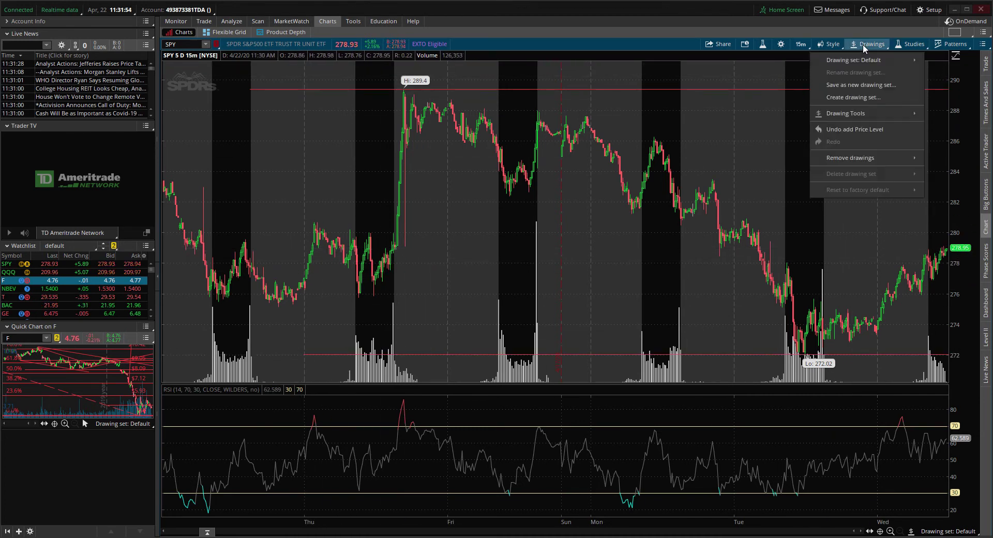
{"action": "mouse_move", "coordinate": [906, 115]}
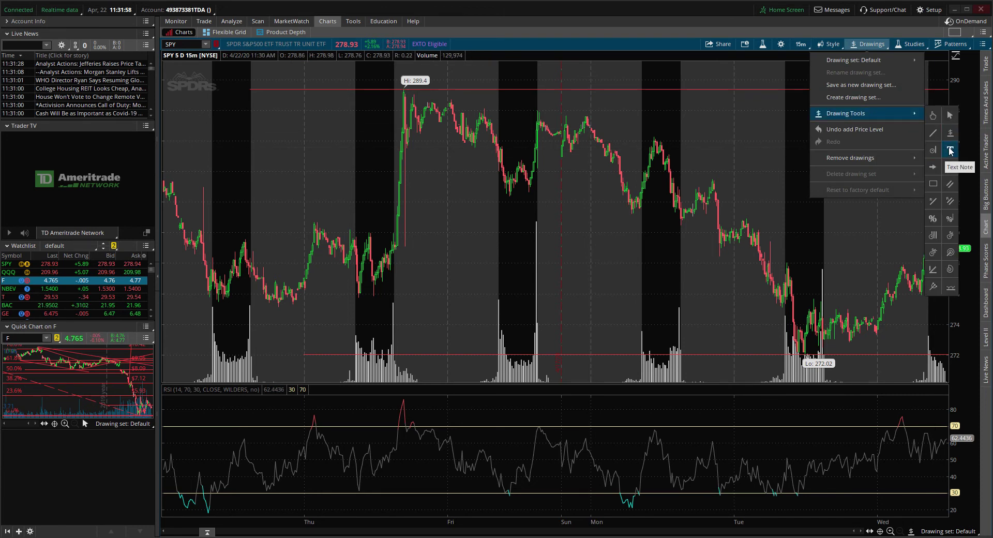
{"action": "left_click", "coordinate": [953, 185]}
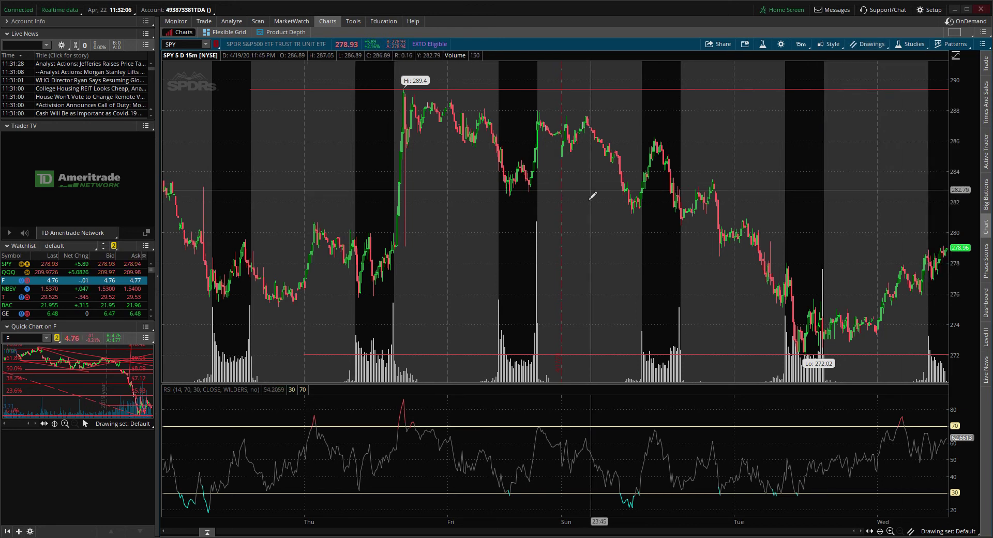
{"action": "left_click", "coordinate": [511, 197]}
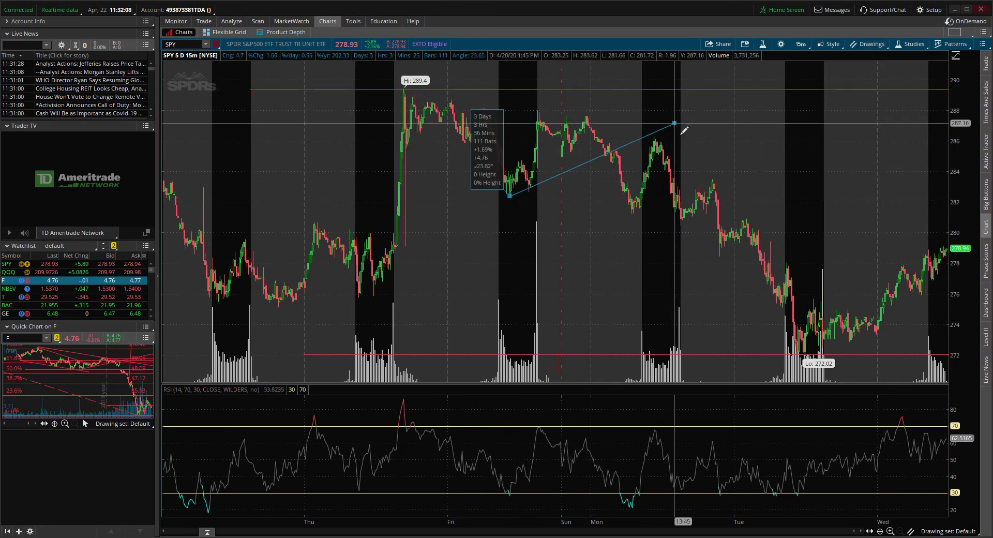
{"action": "left_click", "coordinate": [732, 101]}
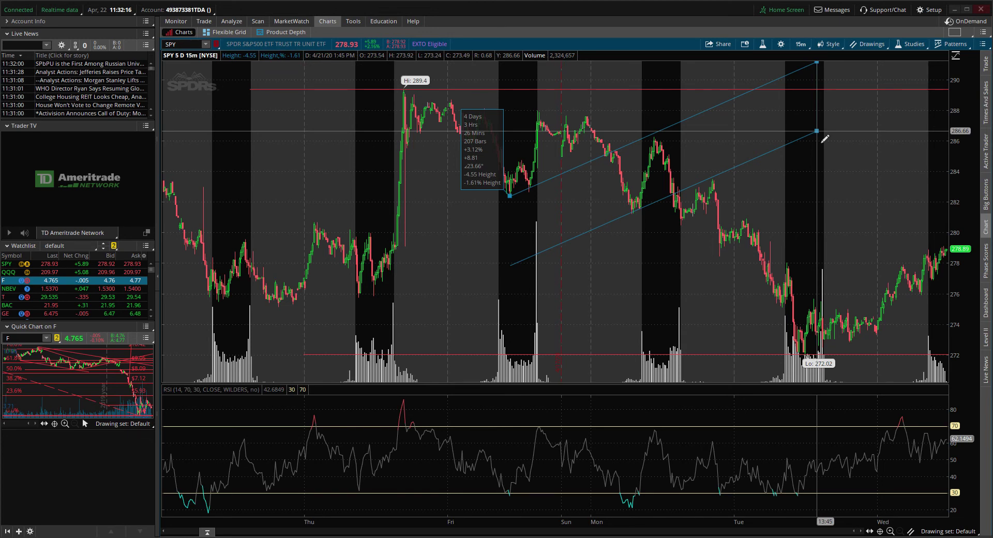
{"action": "left_click", "coordinate": [825, 139]}
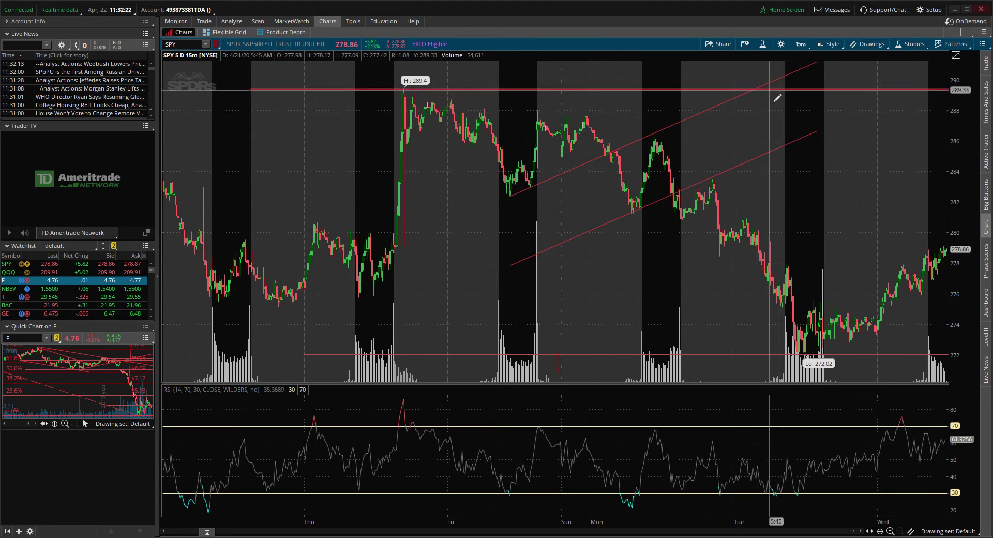
Draw a Fibonacci retracement from the chart's high at about 289.47 down to its low at about 272.02
{"action": "left_click", "coordinate": [863, 44]}
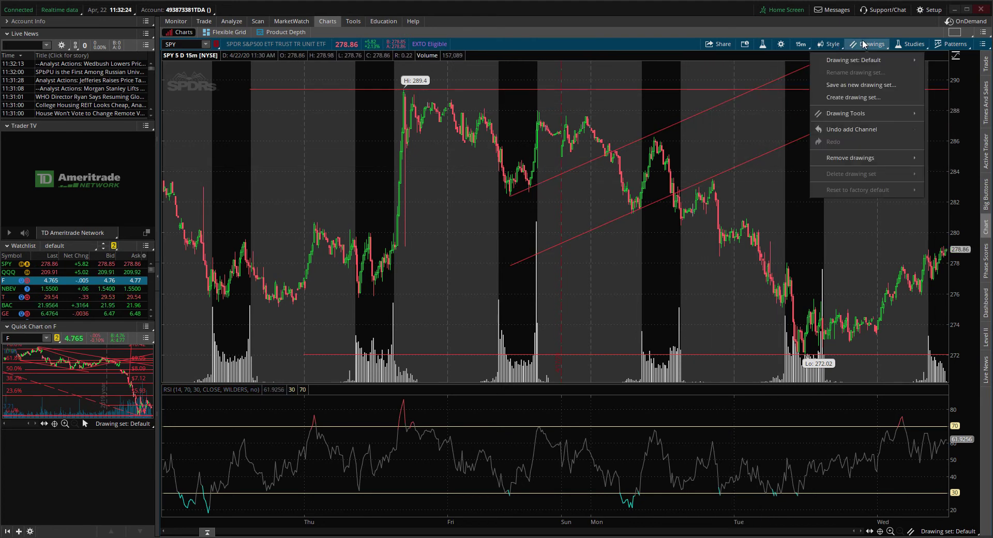
{"action": "mouse_move", "coordinate": [855, 113]}
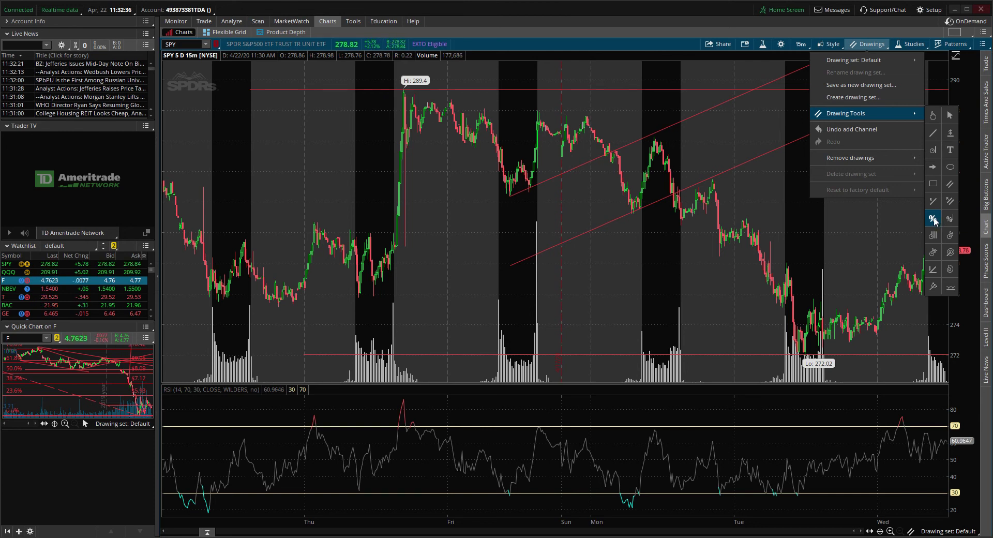
{"action": "left_click", "coordinate": [934, 219]}
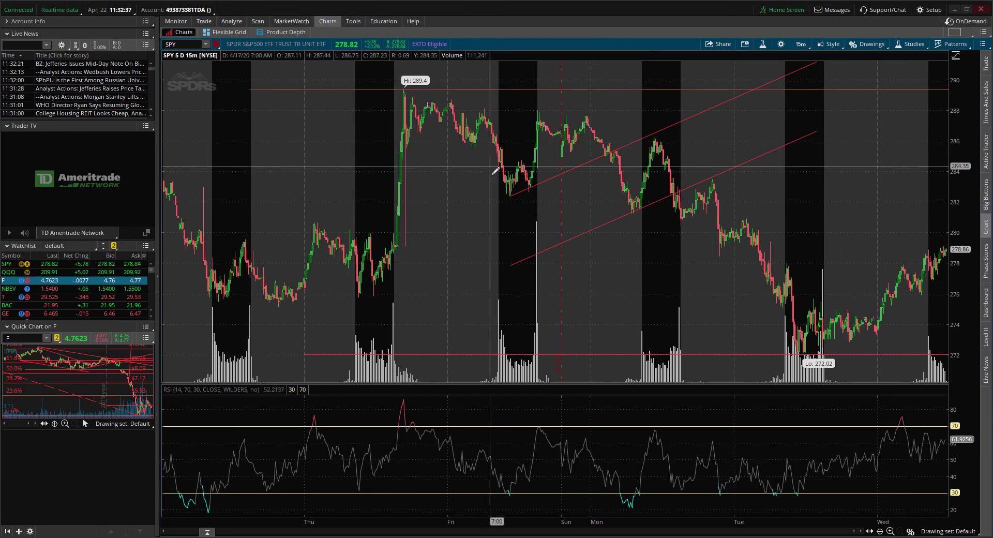
{"action": "left_click", "coordinate": [407, 96]}
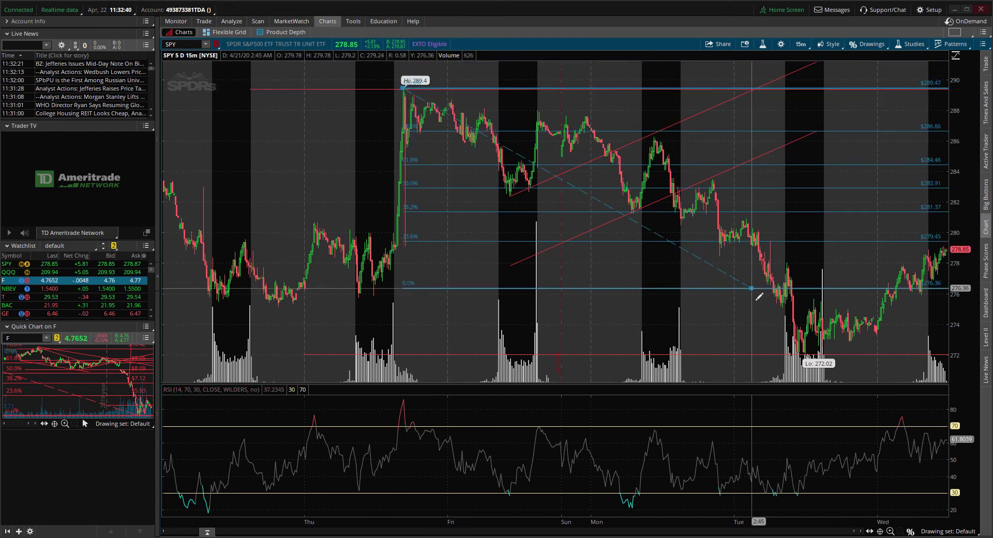
{"action": "left_click", "coordinate": [832, 363]}
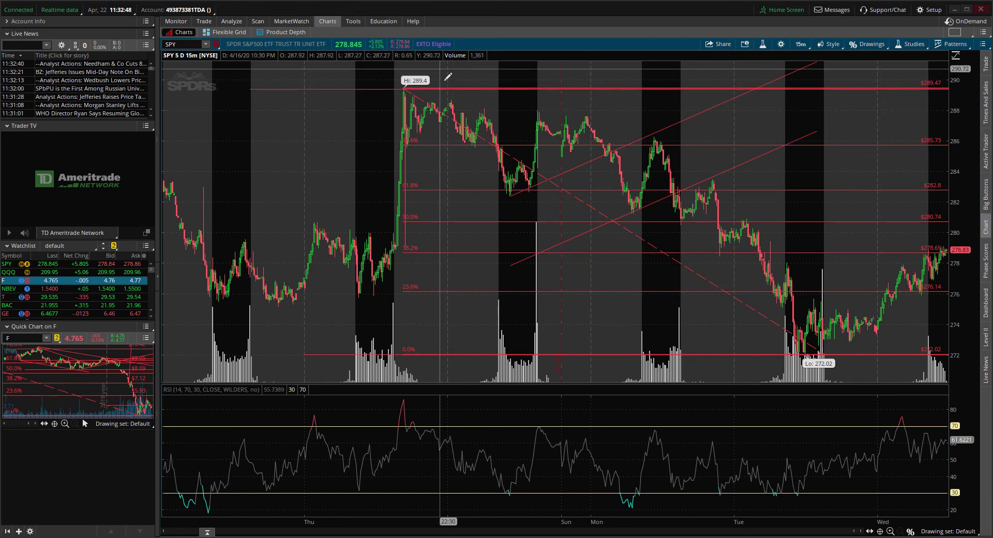
Remove the Fibonacci retracement and the rising channel, keeping the two price level lines
{"action": "right_click", "coordinate": [433, 222]}
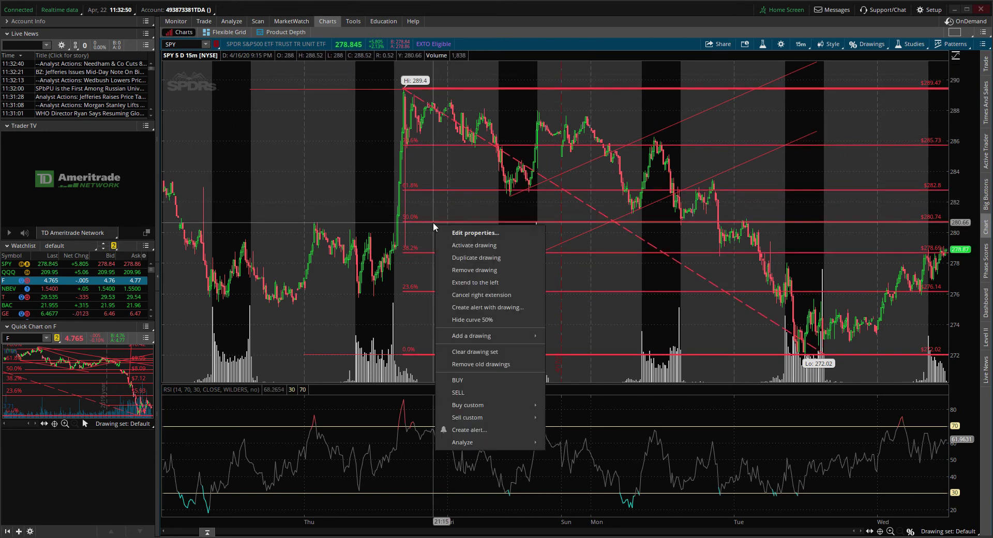
{"action": "left_click", "coordinate": [473, 266]}
{"action": "right_click", "coordinate": [667, 133]}
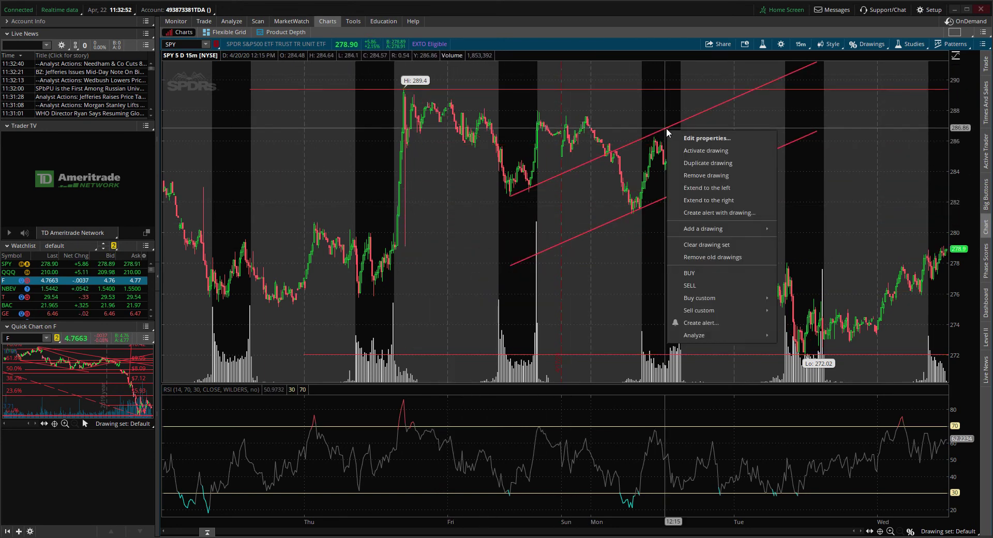
{"action": "left_click", "coordinate": [715, 176]}
Review the remaining drawing tools, such as the Oval, and open the chart's study options
{"action": "left_click", "coordinate": [869, 44]}
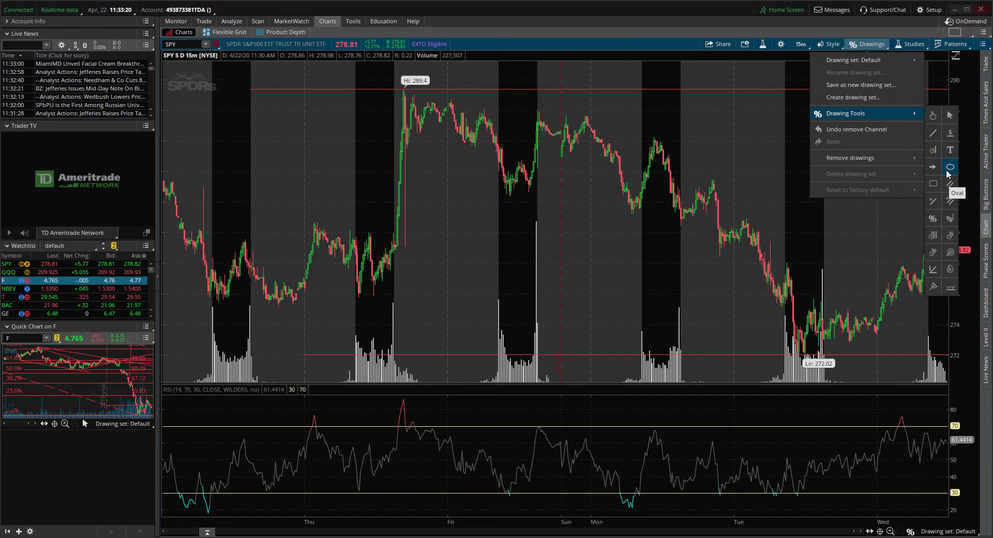
{"action": "left_click", "coordinate": [905, 46]}
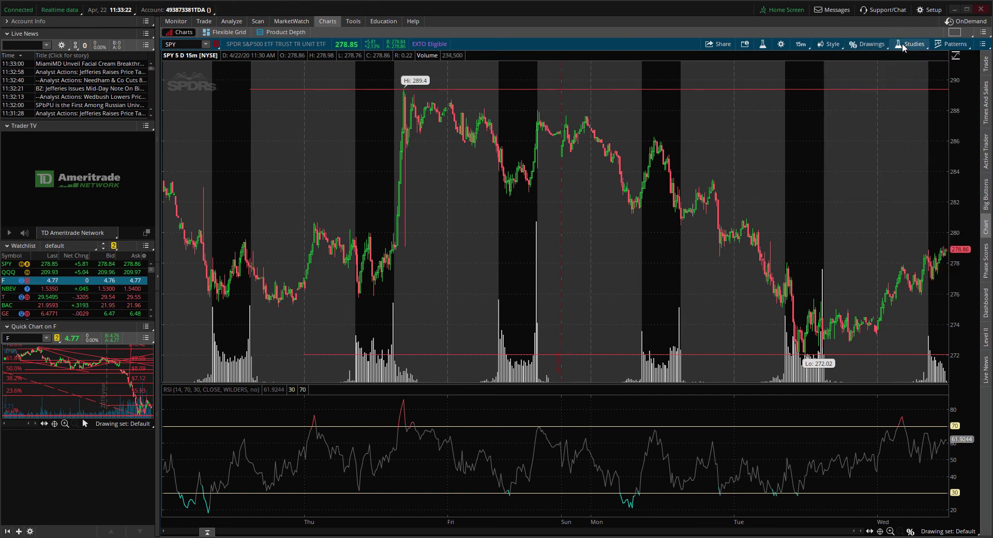